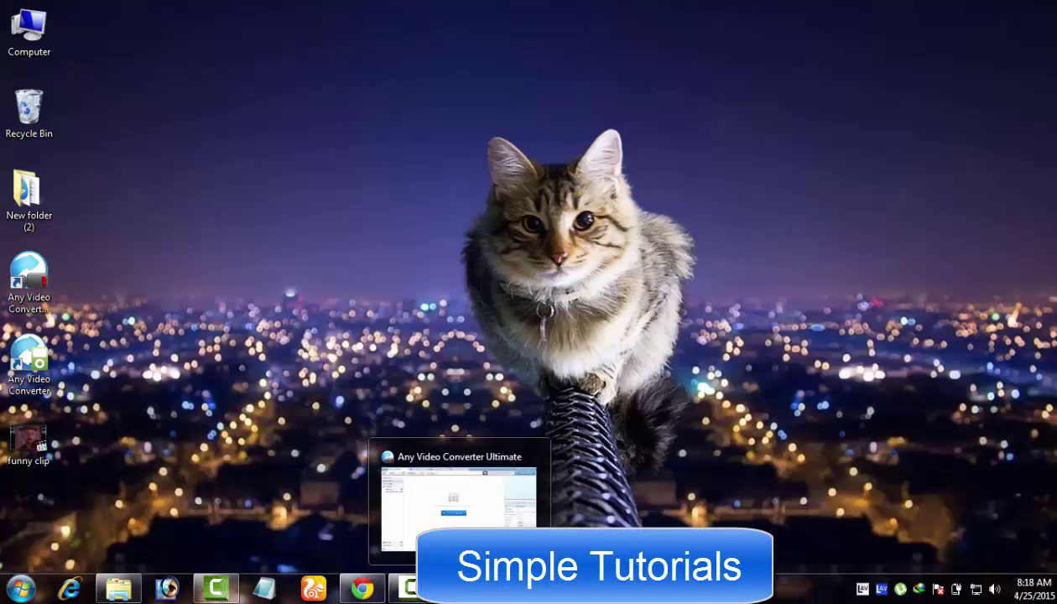
# Bring up the Ultimate window and view its Burn DVD, Play Video and Record Video sections
pyautogui.click(407, 587)
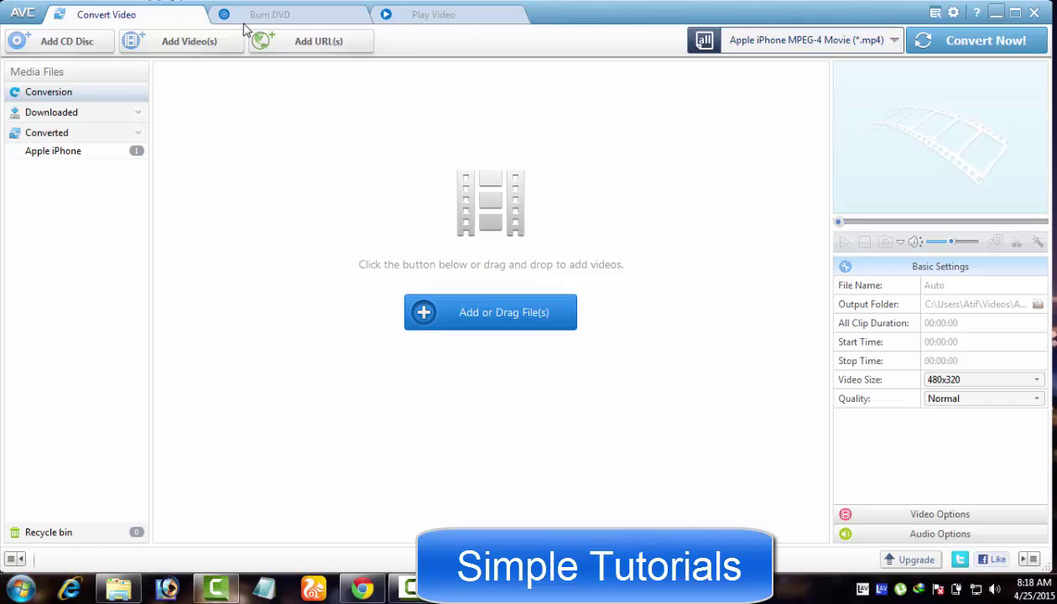
pyautogui.click(289, 18)
pyautogui.click(387, 17)
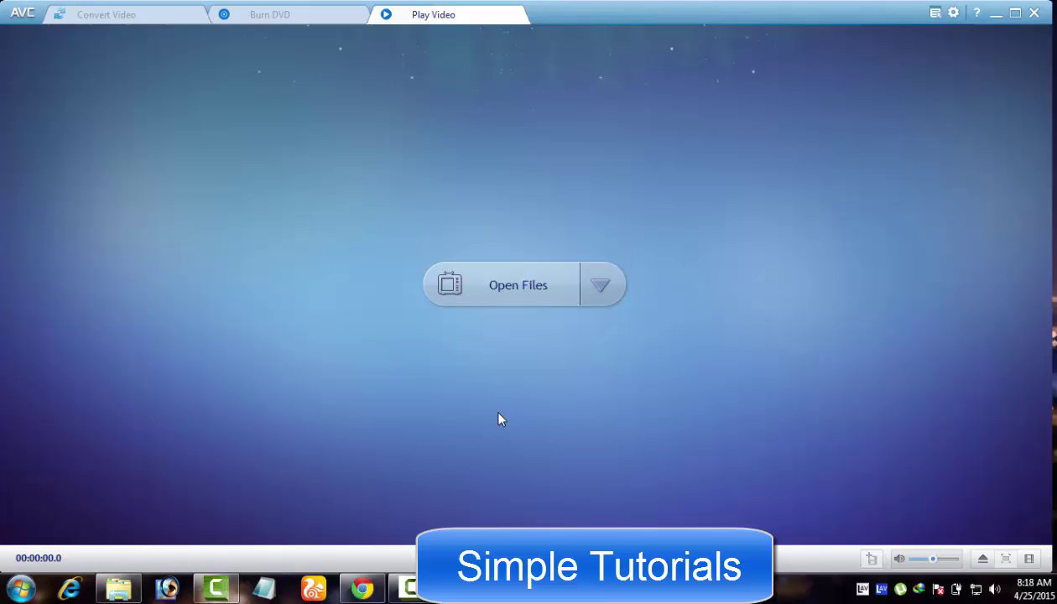
pyautogui.click(409, 589)
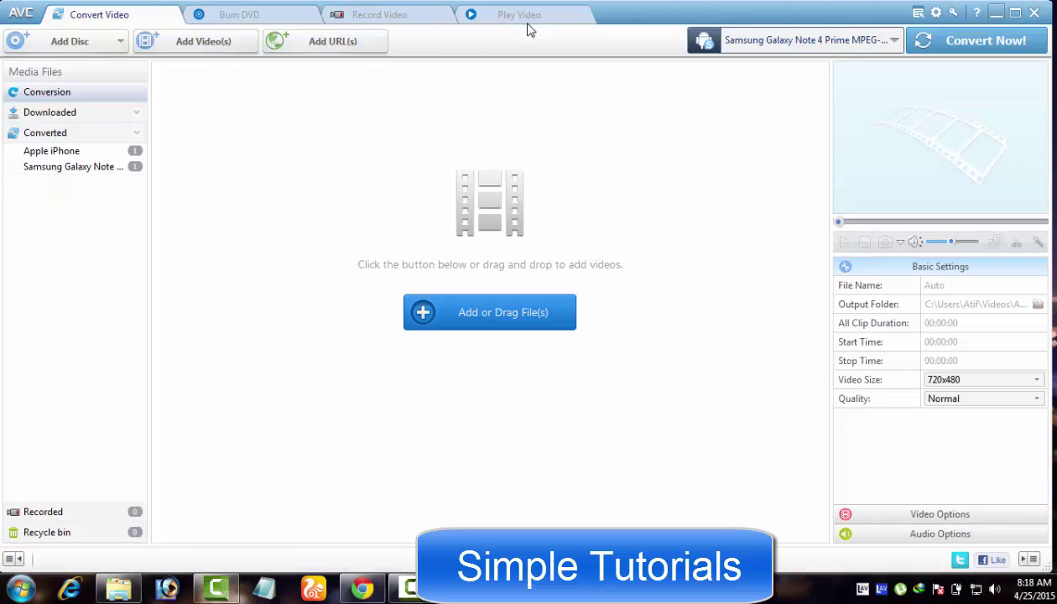
pyautogui.click(388, 17)
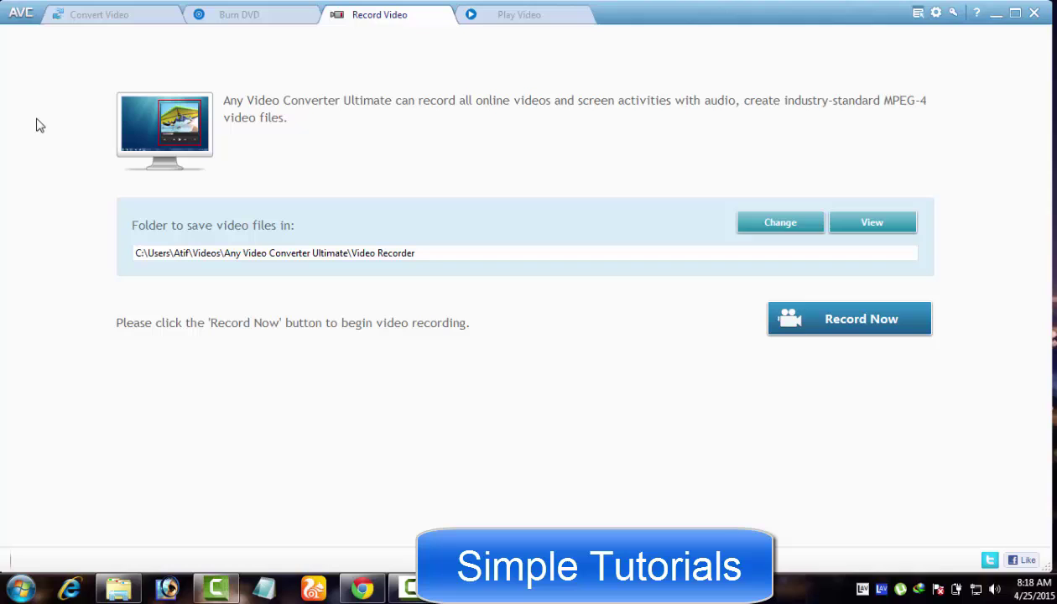
# Cycle through Convert Video, Burn DVD and Play Video, ending on the Record Video page
pyautogui.click(106, 20)
pyautogui.click(235, 21)
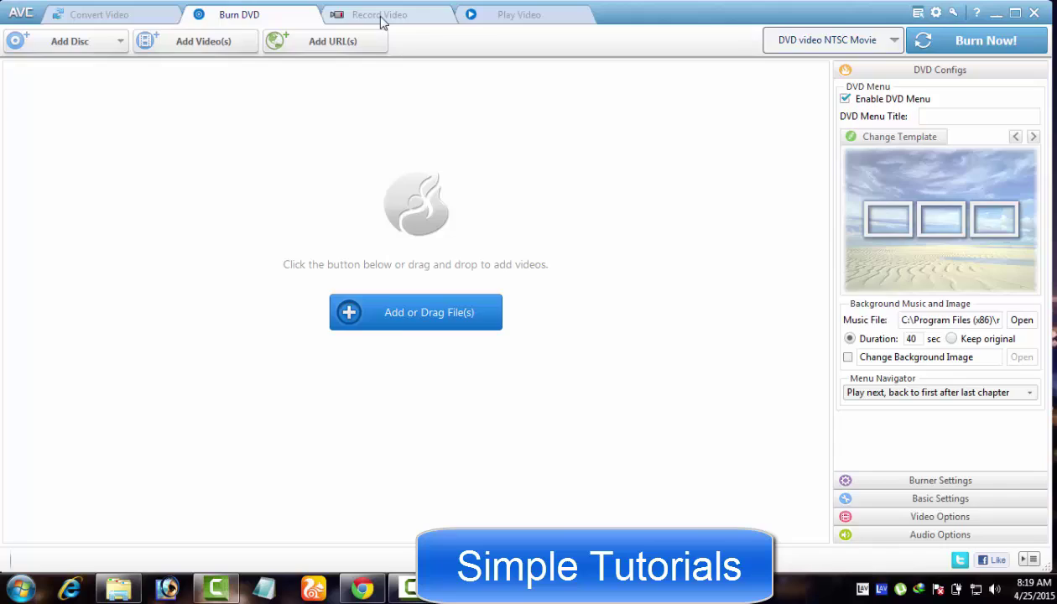
pyautogui.click(379, 20)
pyautogui.click(485, 20)
pyautogui.click(366, 19)
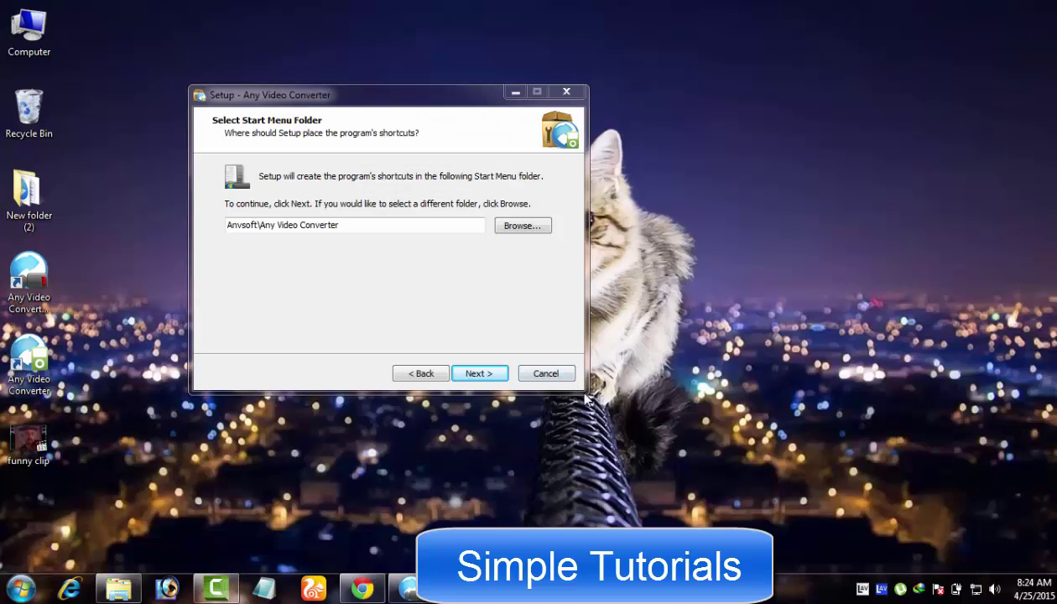
# Keep the default Start Menu folder, decline TuneUp Utilities, and start the installation
pyautogui.click(481, 376)
pyautogui.click(483, 378)
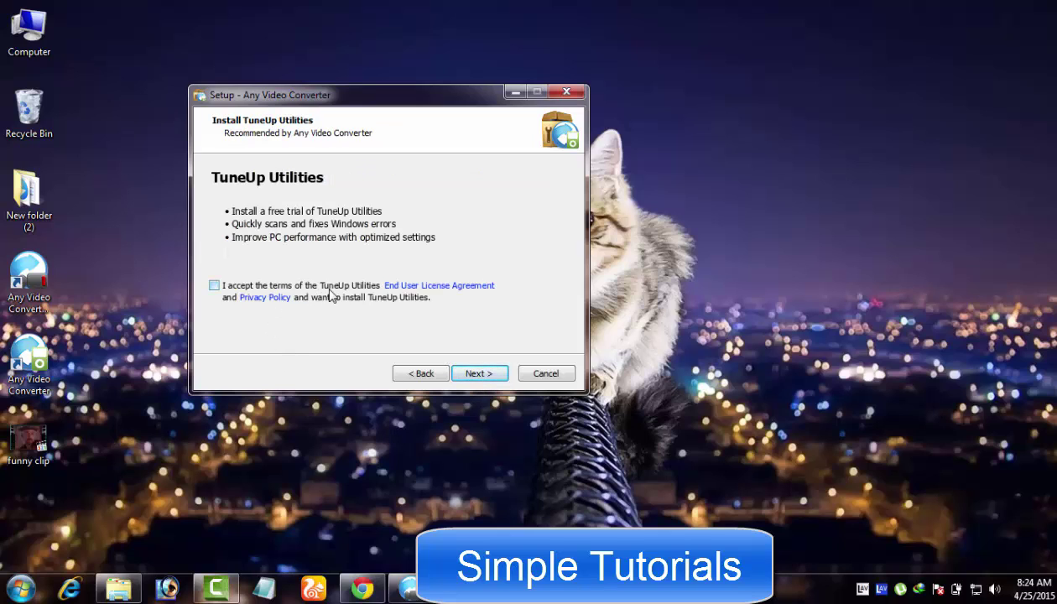
pyautogui.click(468, 378)
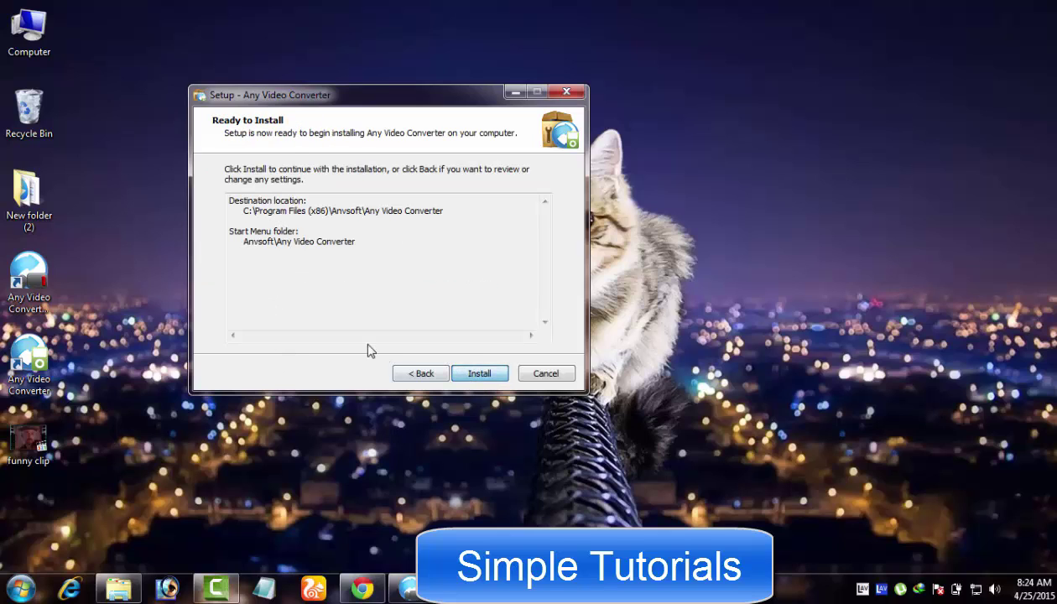
pyautogui.click(479, 374)
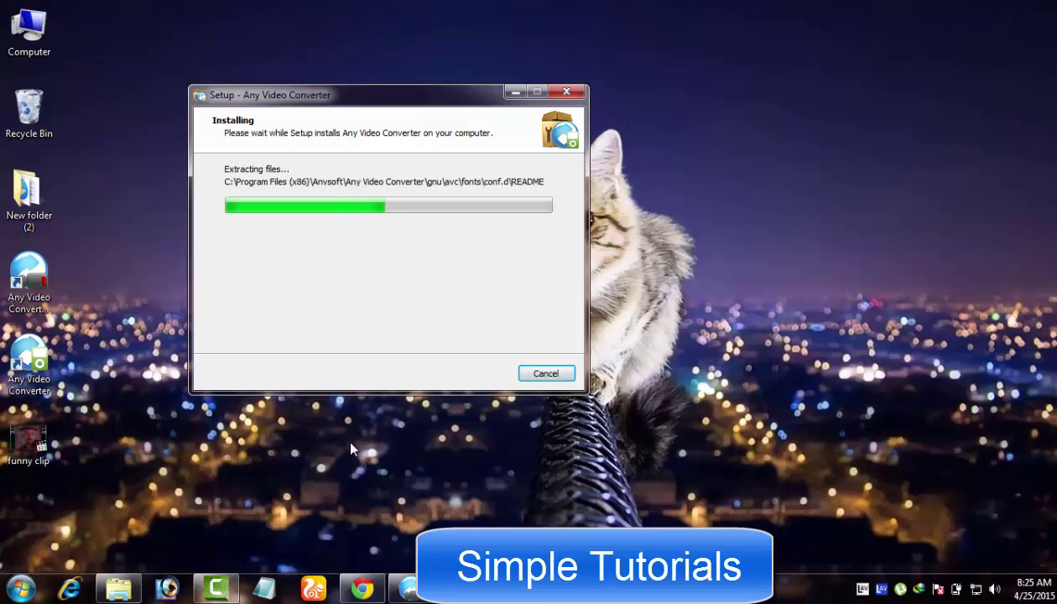
pyautogui.moveTo(372, 94); pyautogui.dragTo(533, 117)
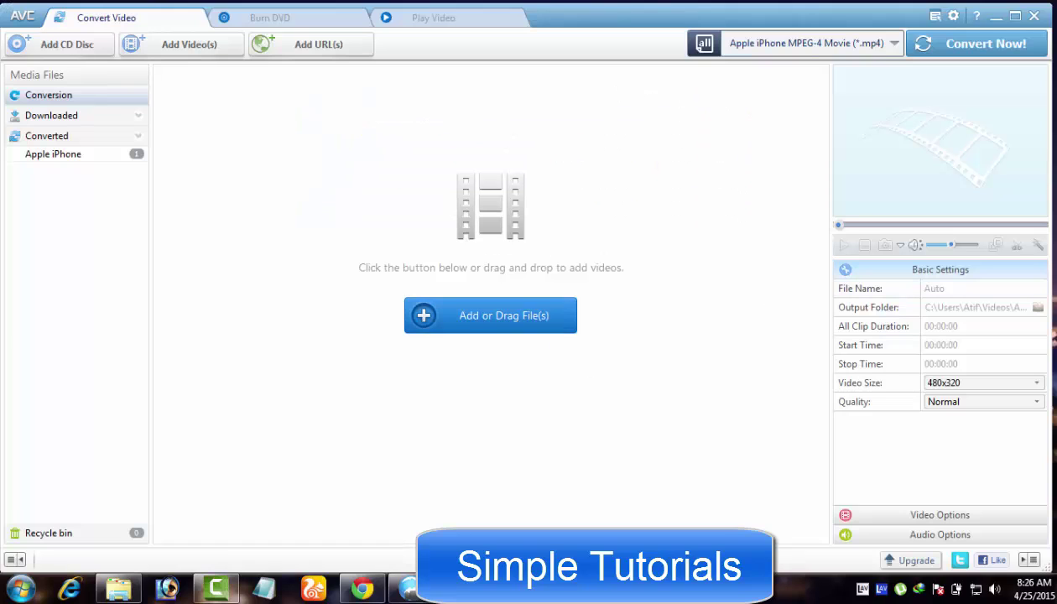
# Switch back and forth between the Burn DVD, Play Video and Convert Video sections
pyautogui.click(273, 18)
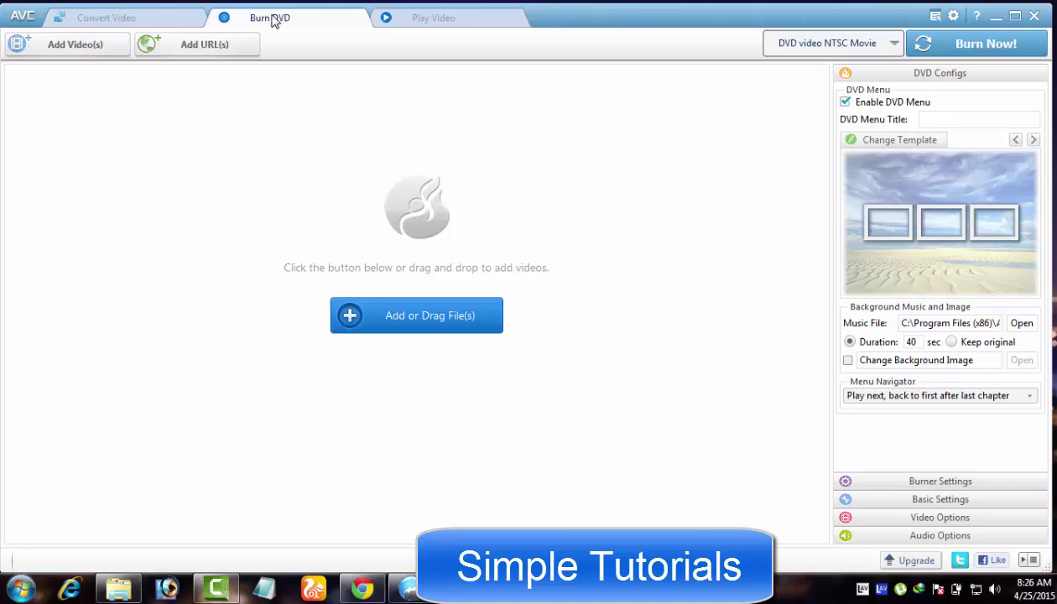
pyautogui.click(419, 19)
pyautogui.click(287, 19)
pyautogui.click(136, 17)
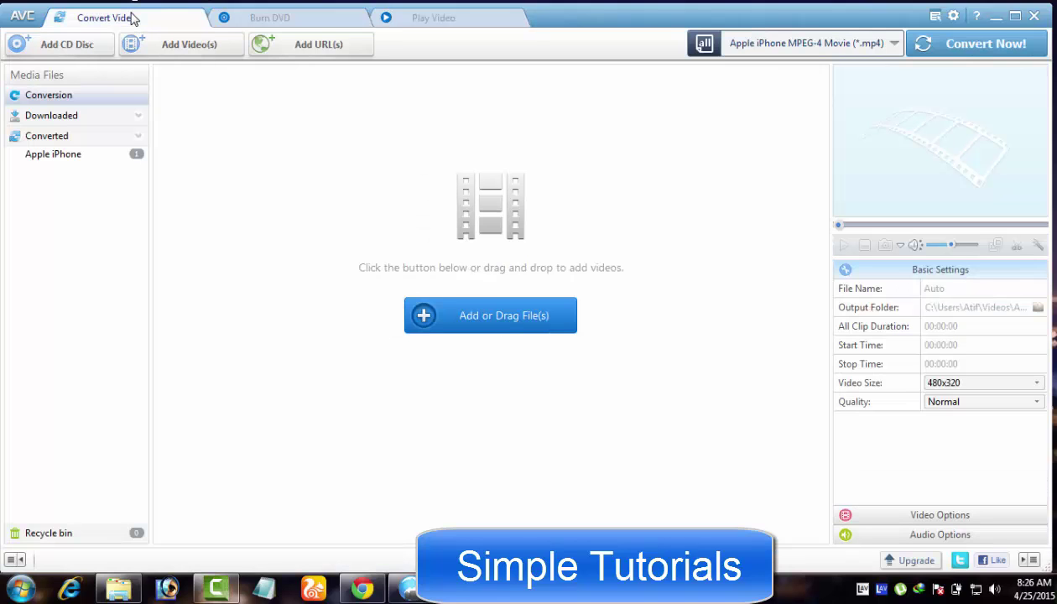
pyautogui.click(284, 23)
pyautogui.click(386, 25)
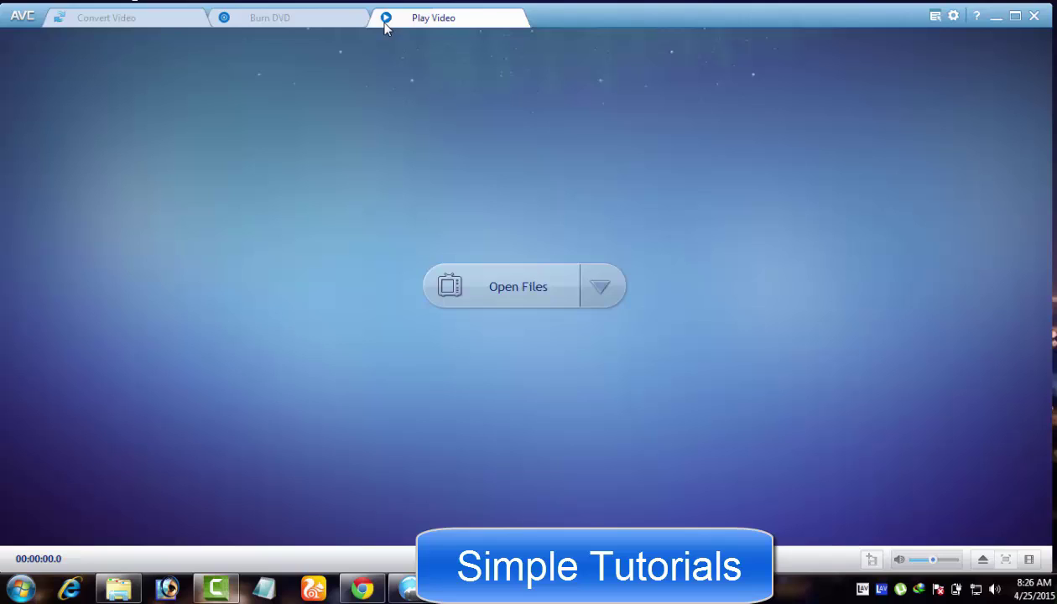
pyautogui.click(169, 27)
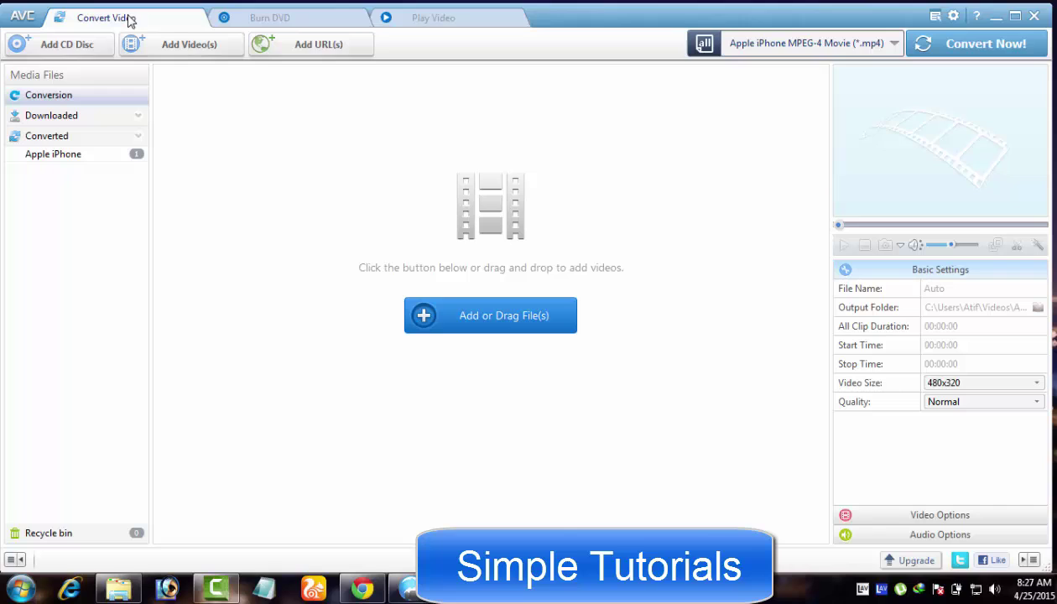
# In the Ultimate window, visit Burn DVD, Play Video and Record Video, ending on Convert Video
pyautogui.click(251, 21)
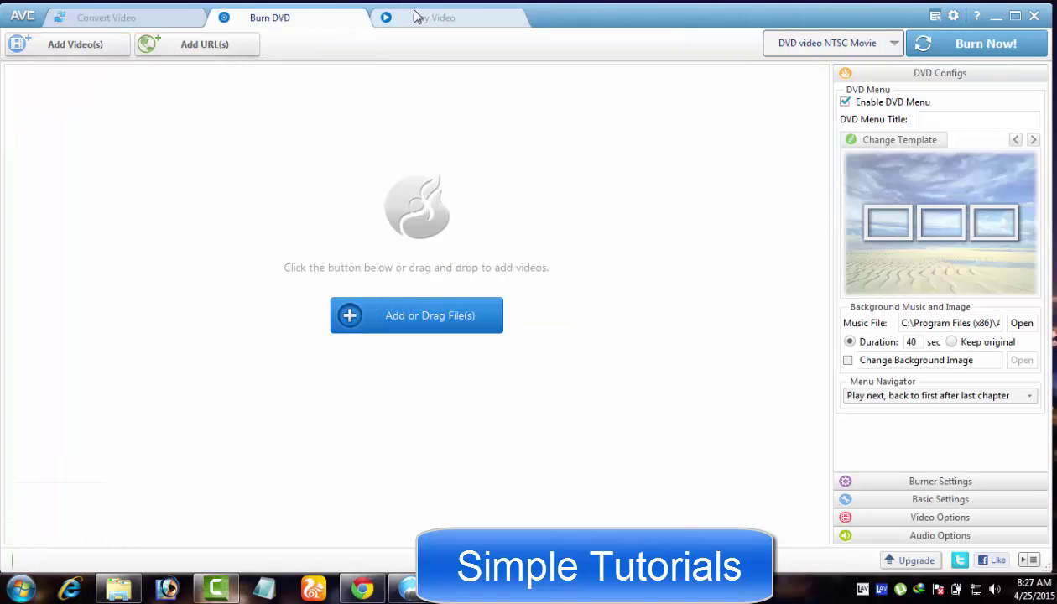
pyautogui.click(417, 17)
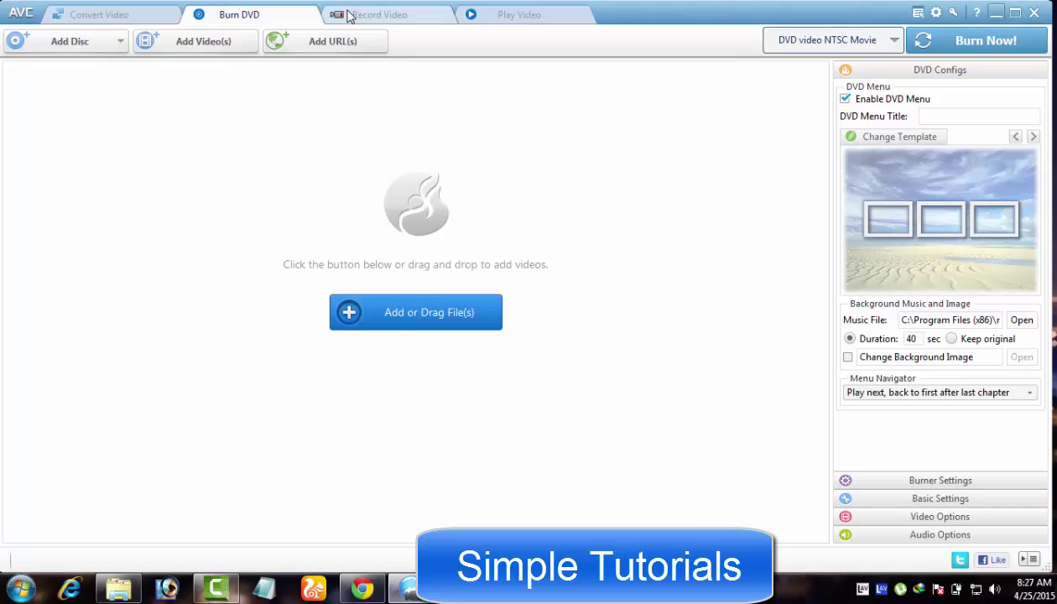
pyautogui.click(356, 16)
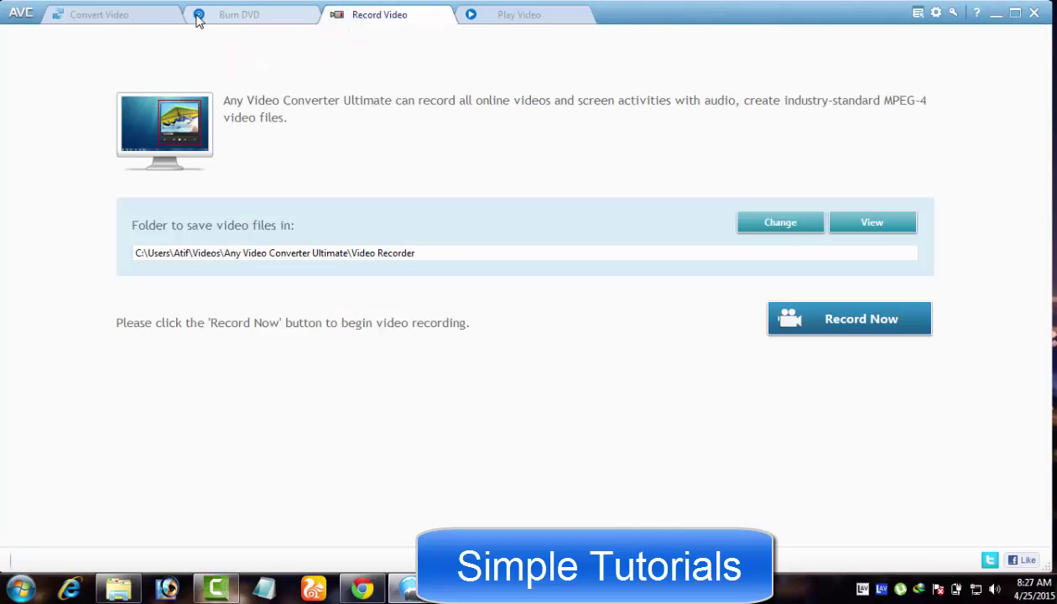
pyautogui.click(287, 23)
pyautogui.click(360, 19)
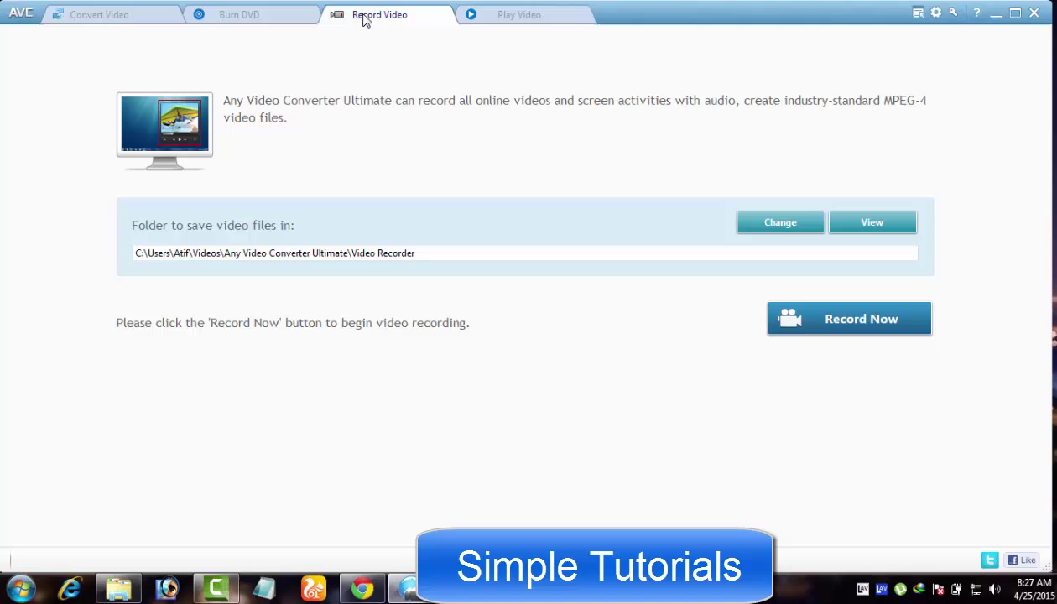
pyautogui.click(465, 24)
pyautogui.click(99, 16)
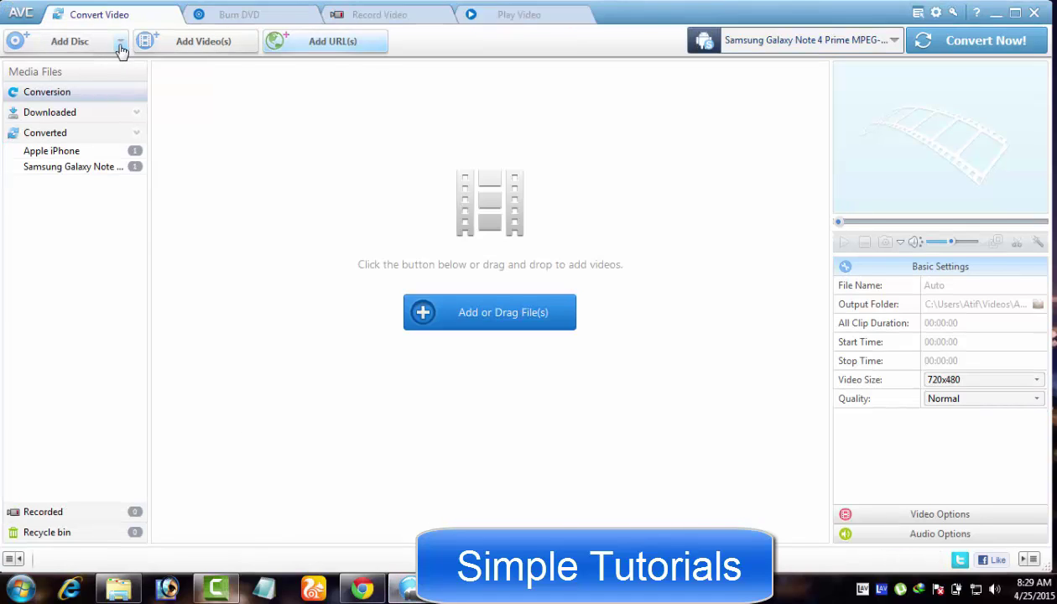
pyautogui.click(120, 43)
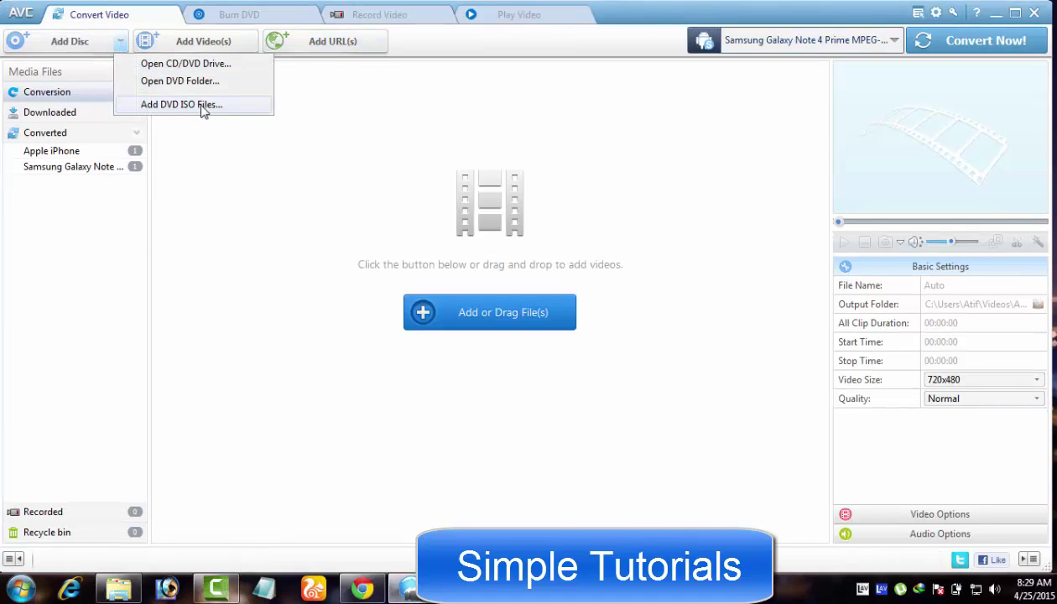
pyautogui.click(121, 40)
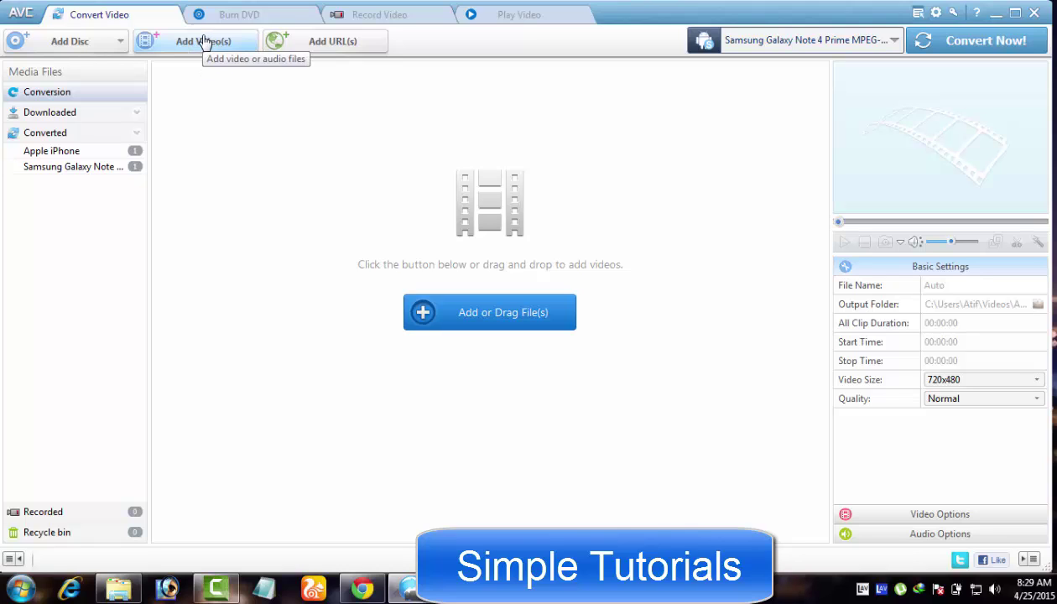
pyautogui.click(321, 47)
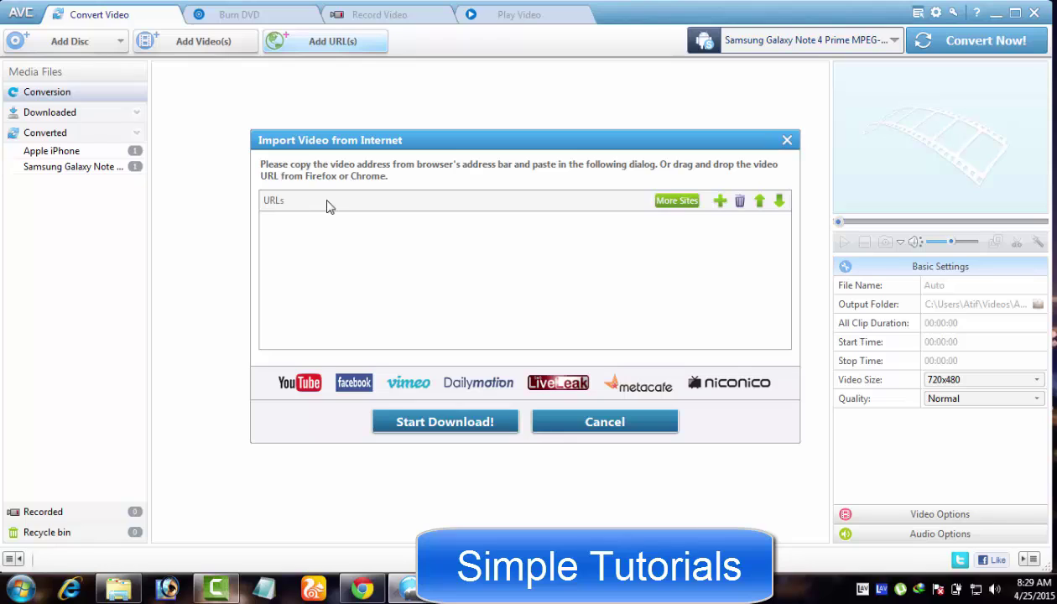
pyautogui.click(720, 200)
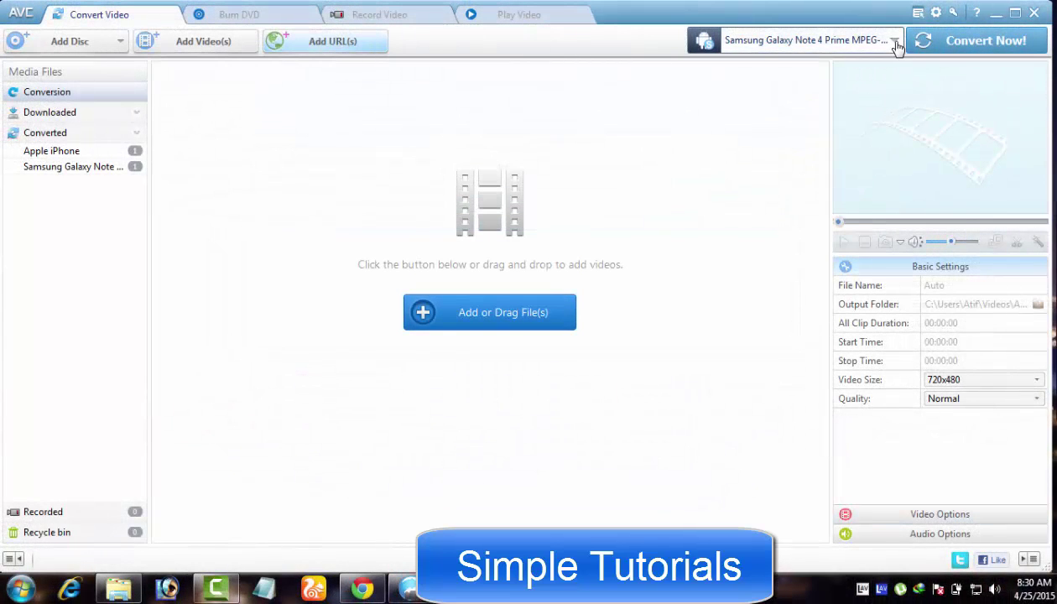
# Browse the output profile list, collapsing and expanding its groups, then close it
pyautogui.click(895, 42)
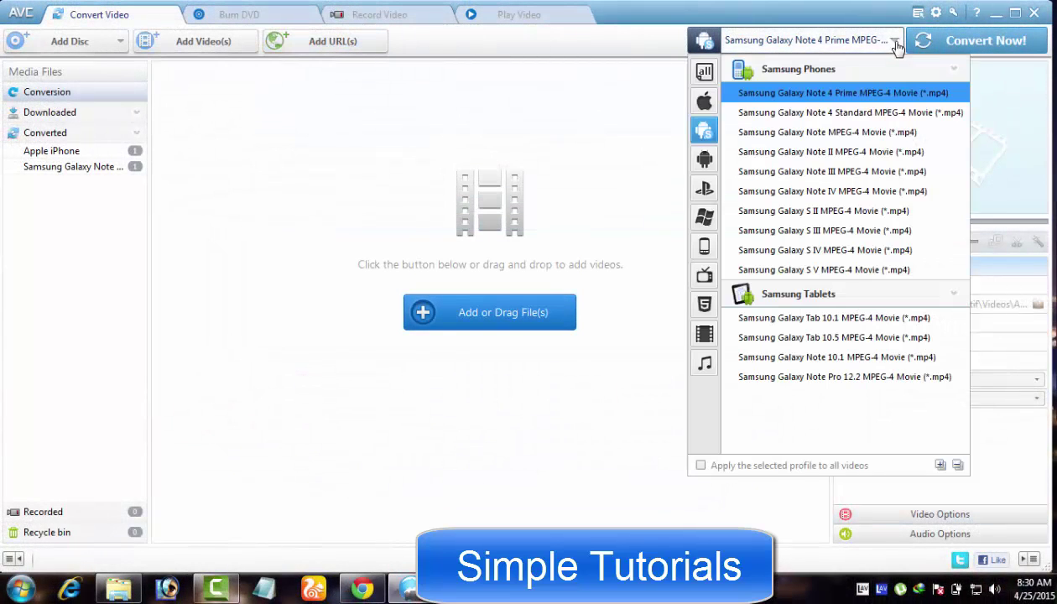
pyautogui.click(957, 465)
pyautogui.click(940, 466)
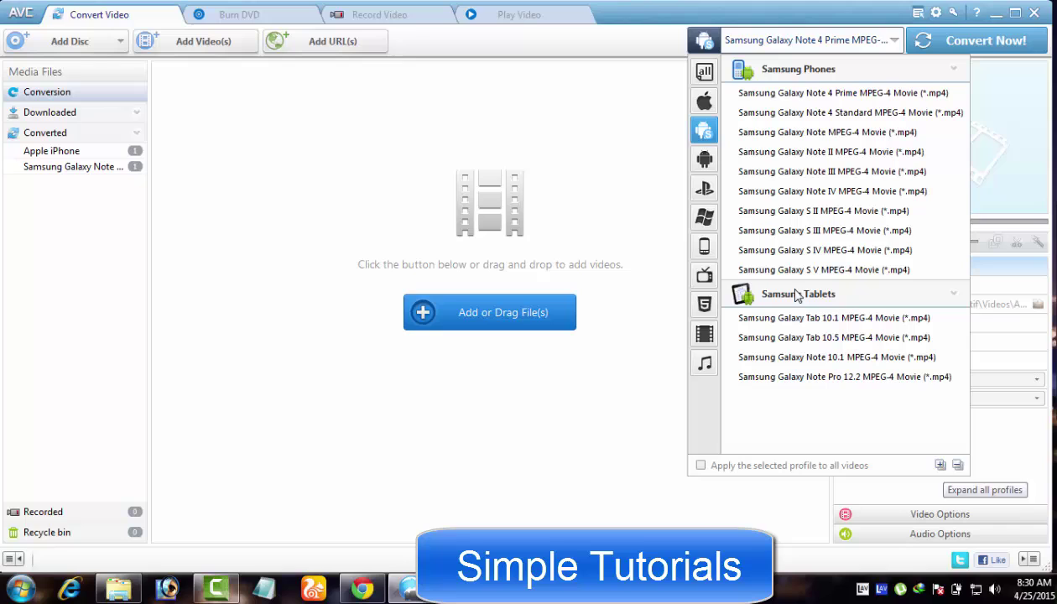
pyautogui.click(705, 71)
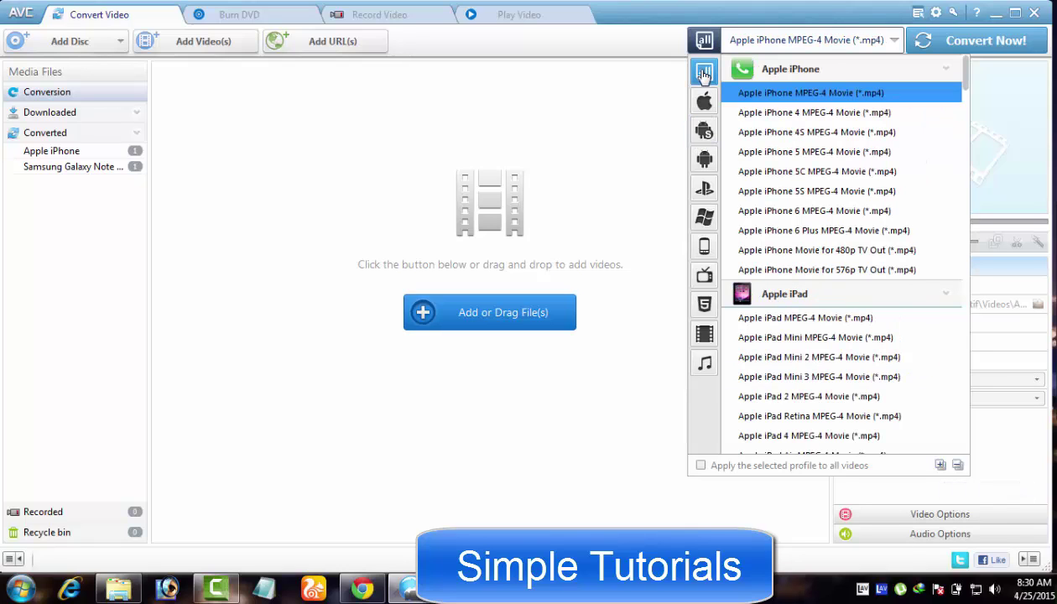
pyautogui.click(958, 466)
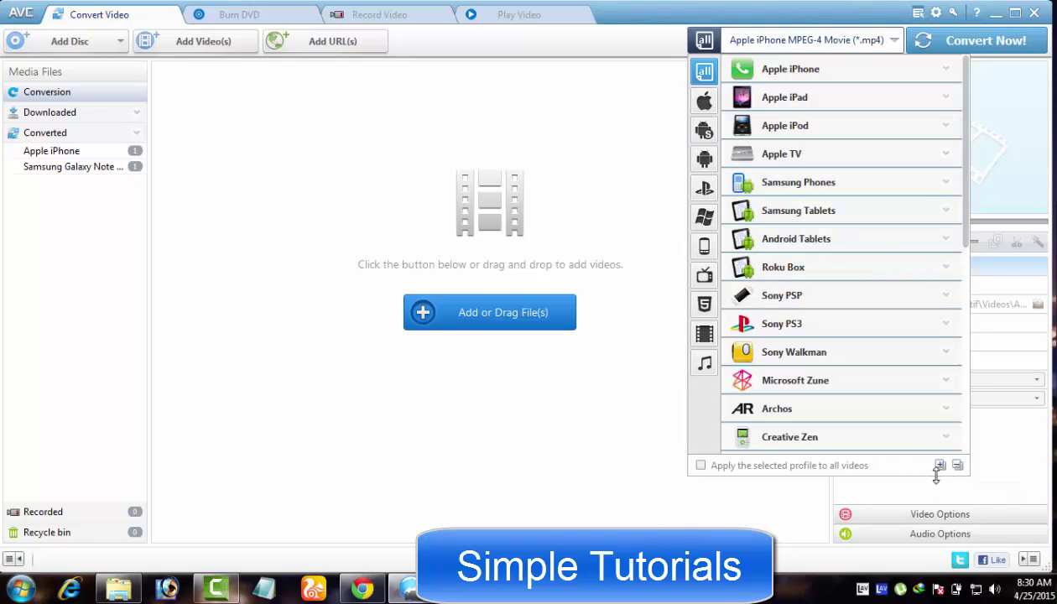
pyautogui.moveTo(969, 171); pyautogui.dragTo(970, 389)
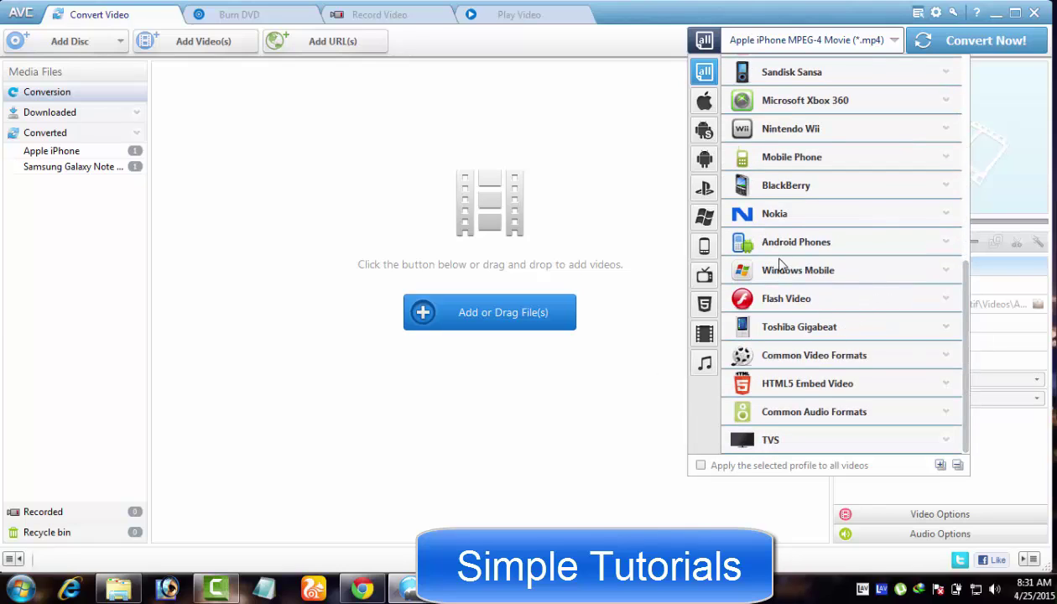
pyautogui.click(671, 326)
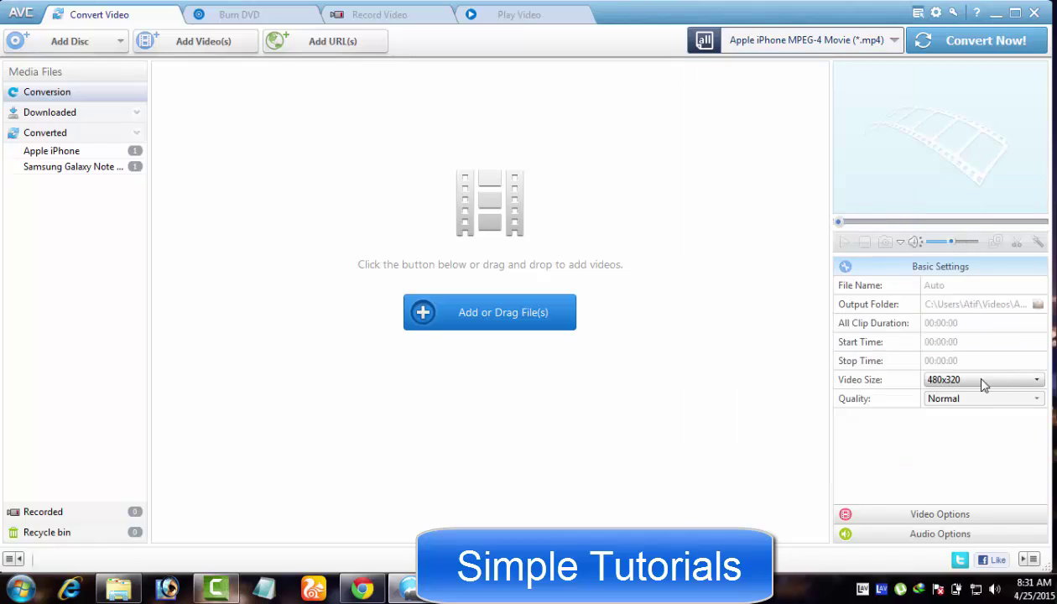
# Keep the 480x320 video size and Normal quality
pyautogui.click(983, 382)
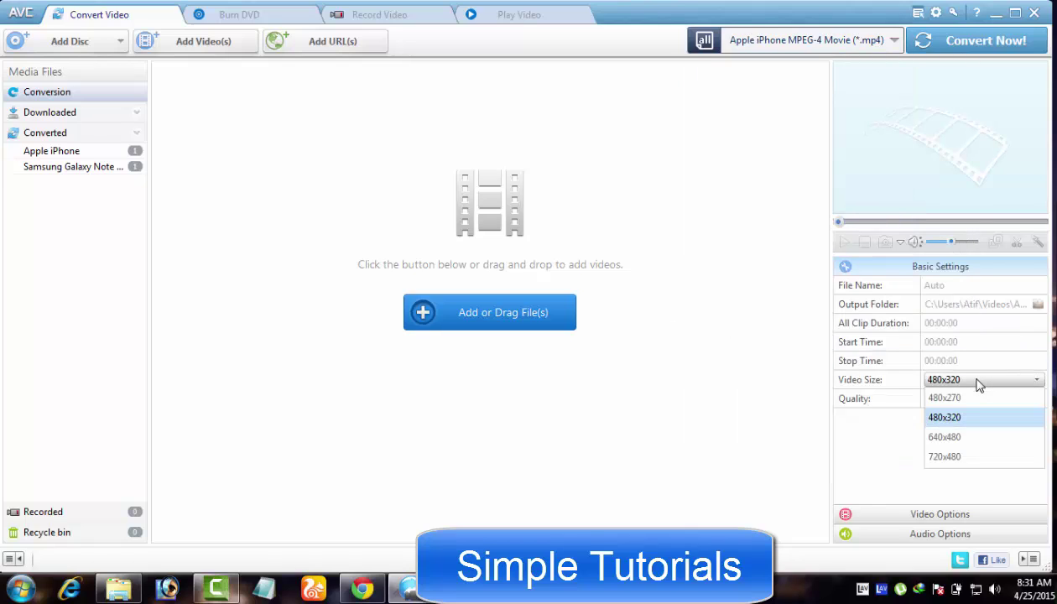
pyautogui.click(872, 433)
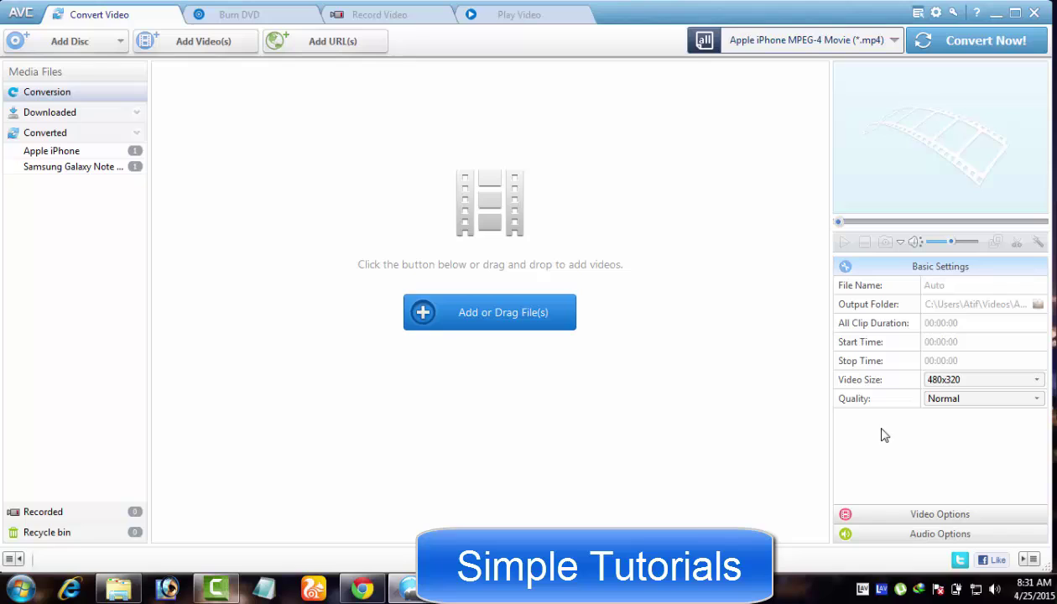
pyautogui.click(977, 399)
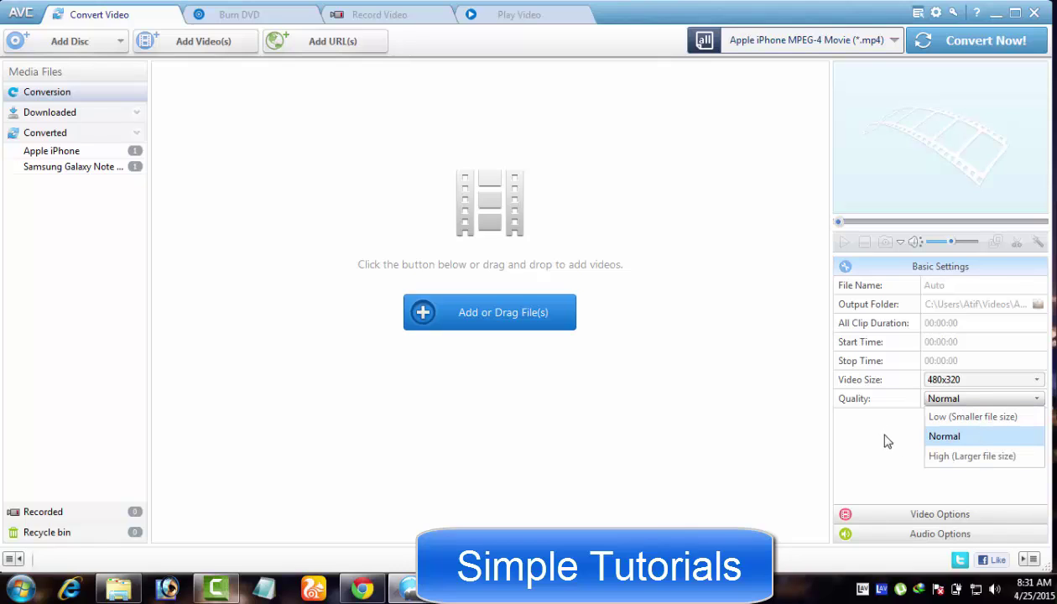
pyautogui.click(851, 425)
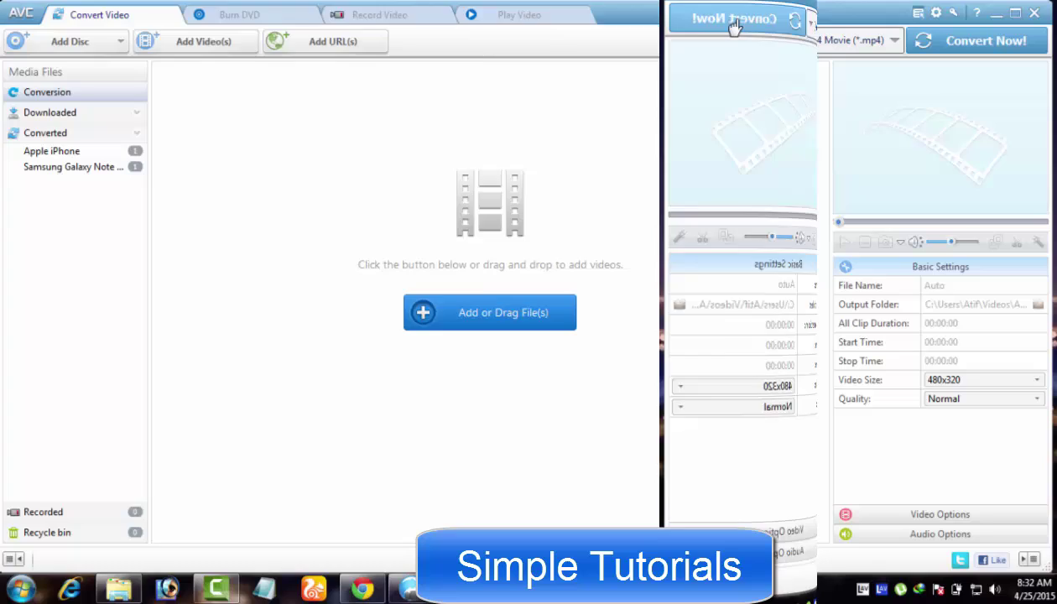
pyautogui.click(492, 319)
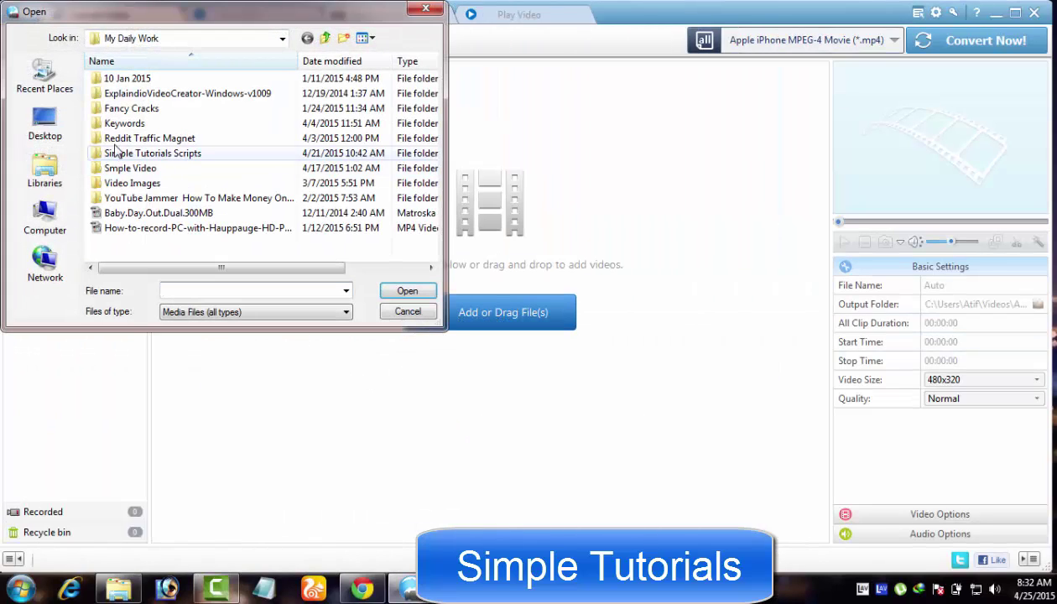
pyautogui.click(44, 124)
pyautogui.doubleClick(282, 152)
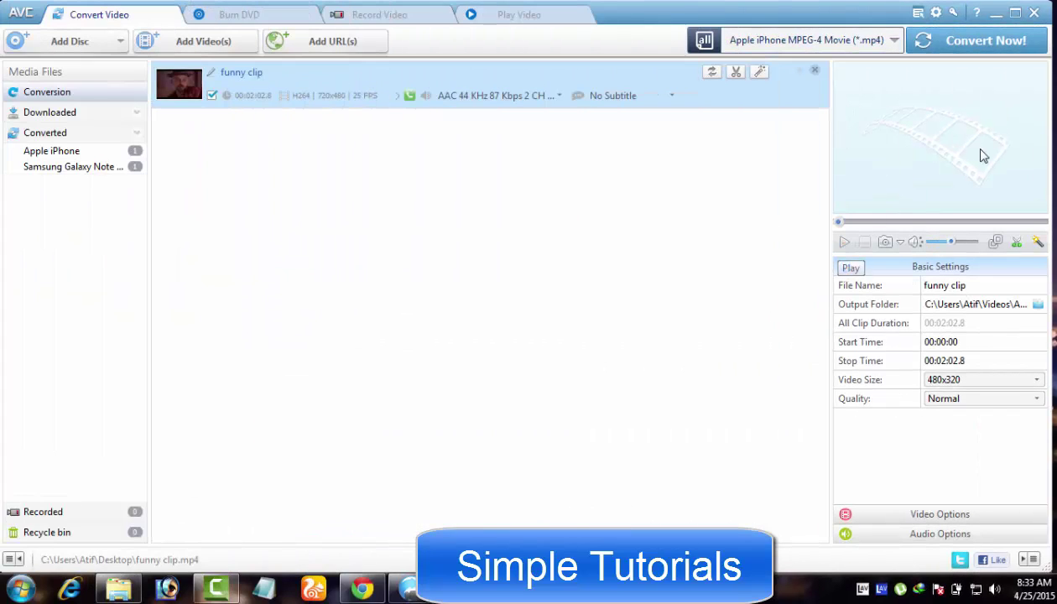
pyautogui.click(834, 243)
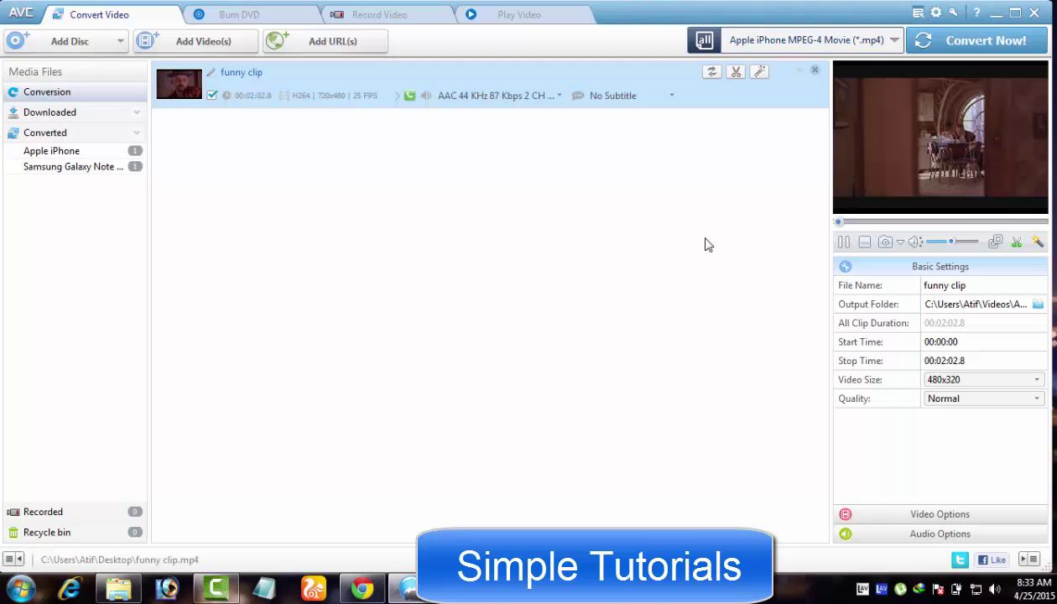
pyautogui.moveTo(954, 243); pyautogui.dragTo(929, 242)
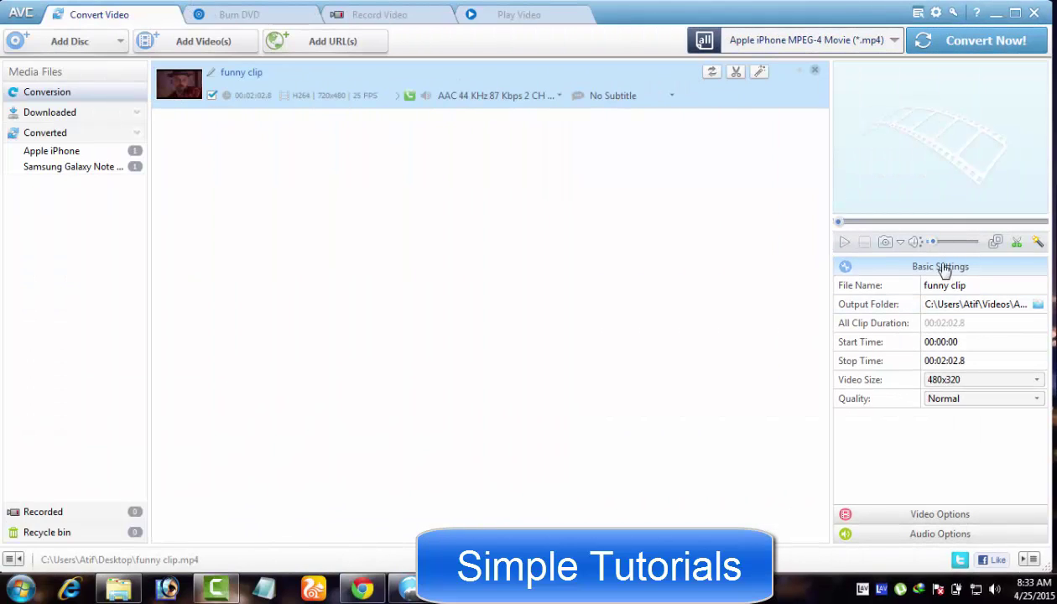
pyautogui.click(940, 513)
pyautogui.click(929, 533)
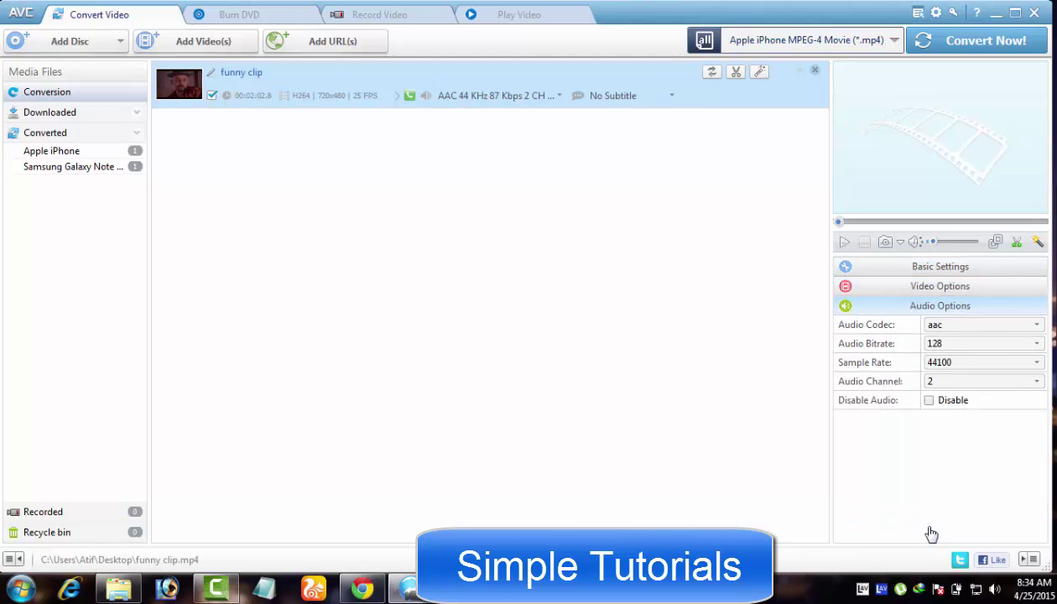
pyautogui.click(927, 289)
pyautogui.click(924, 268)
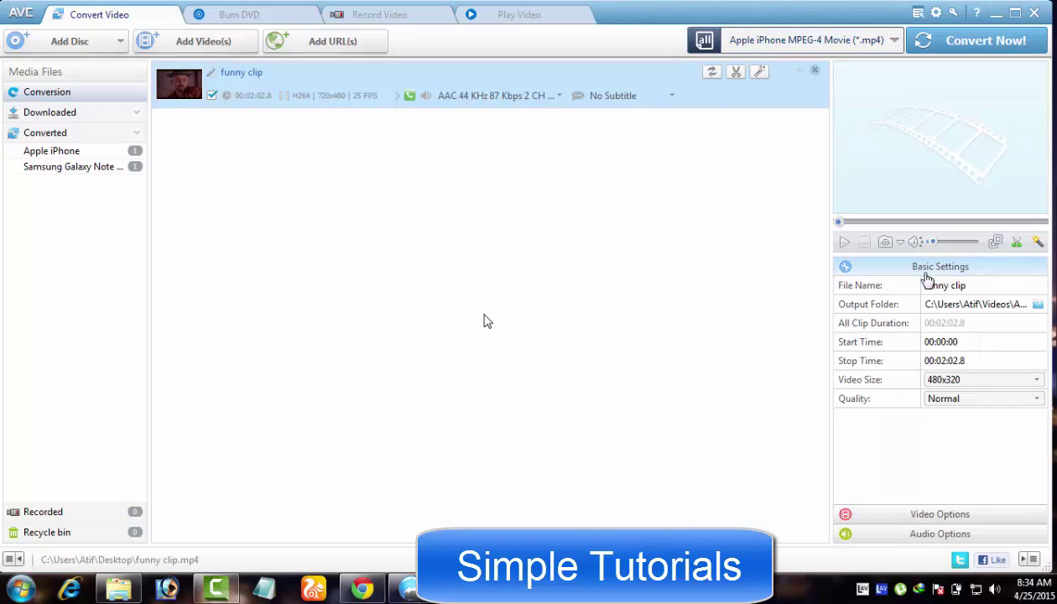
pyautogui.click(19, 560)
pyautogui.click(20, 560)
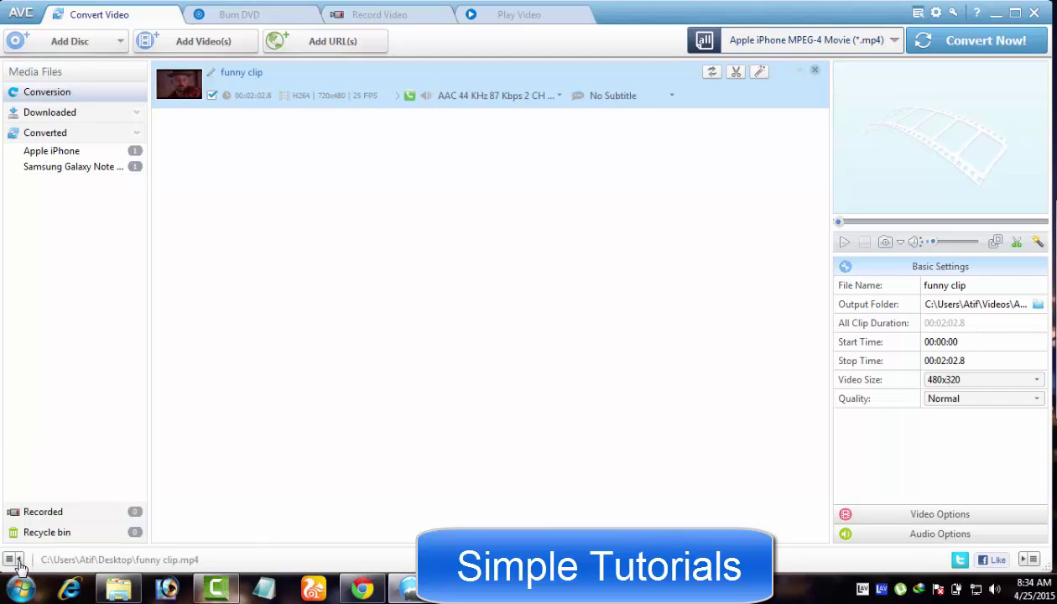
pyautogui.click(19, 560)
pyautogui.click(19, 560)
pyautogui.click(19, 559)
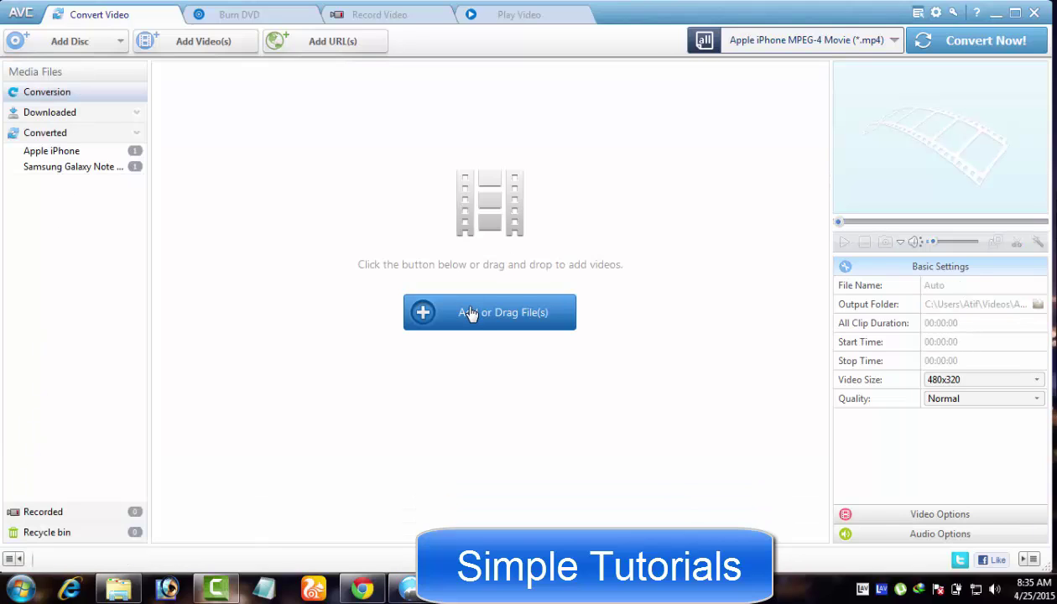
# Add funny clip from the Desktop and choose the Apple iPhone 4 MPEG-4 Movie (*.mp4) profile
pyautogui.click(489, 325)
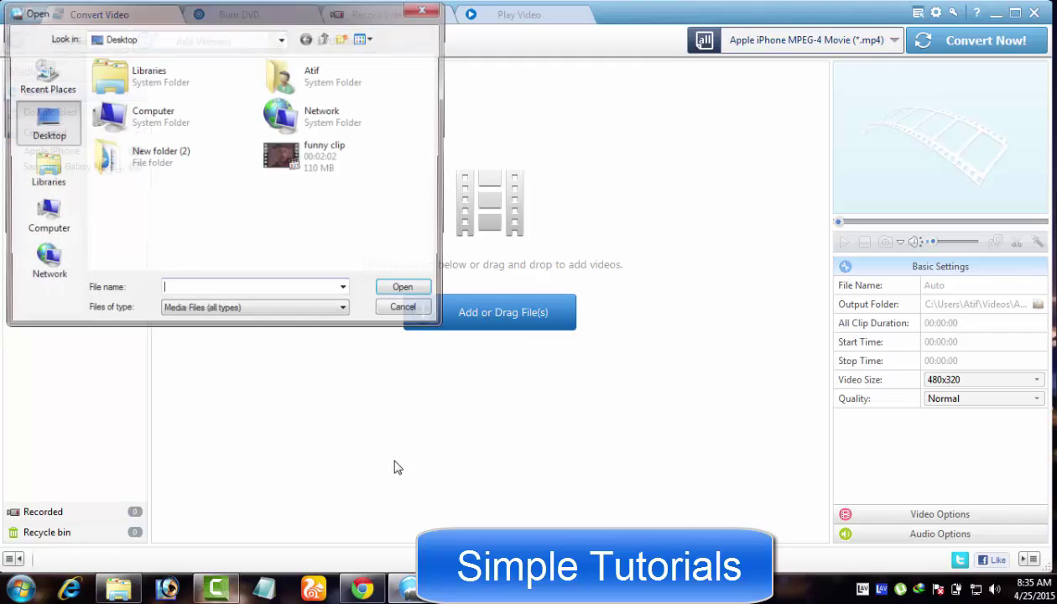
pyautogui.doubleClick(342, 153)
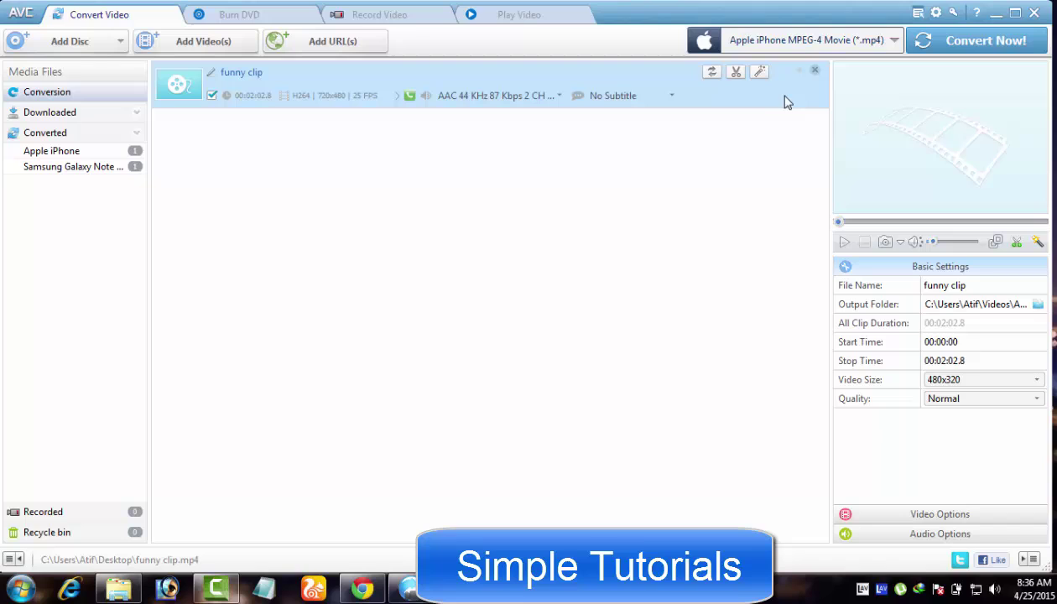
pyautogui.click(889, 46)
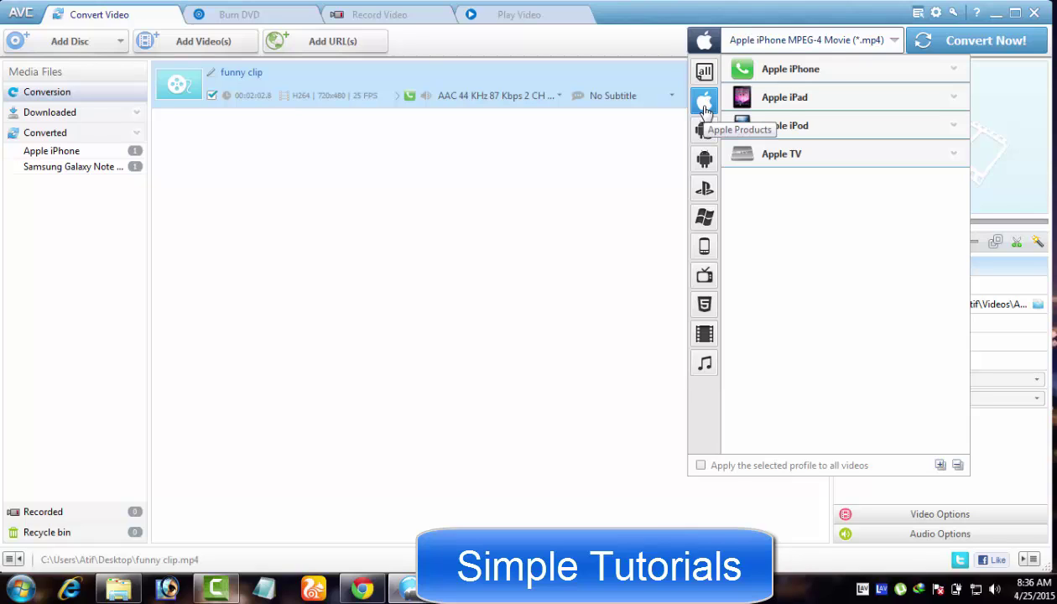
pyautogui.click(954, 72)
pyautogui.click(836, 112)
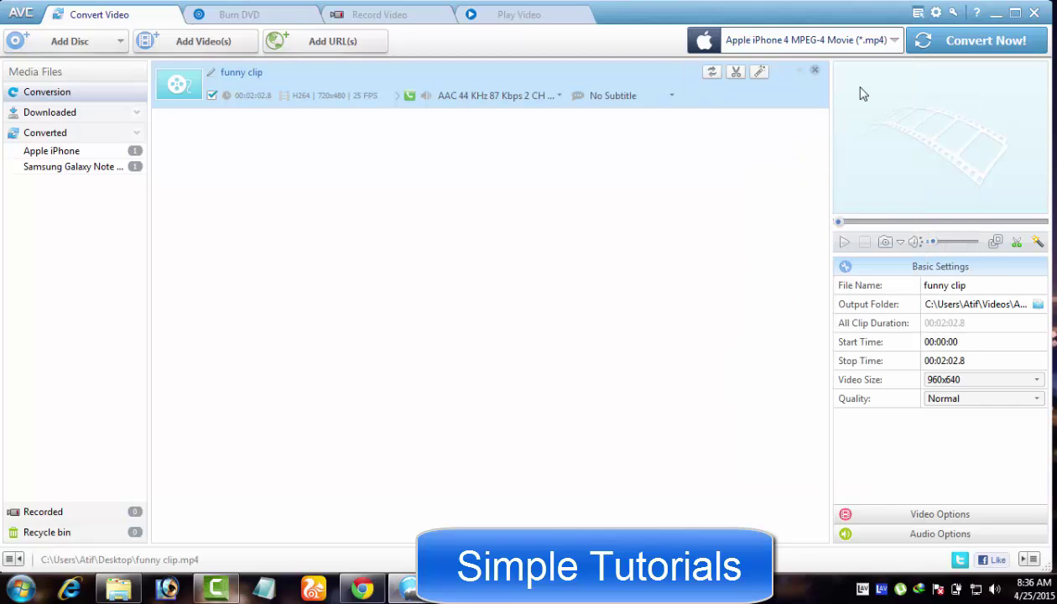
pyautogui.click(886, 43)
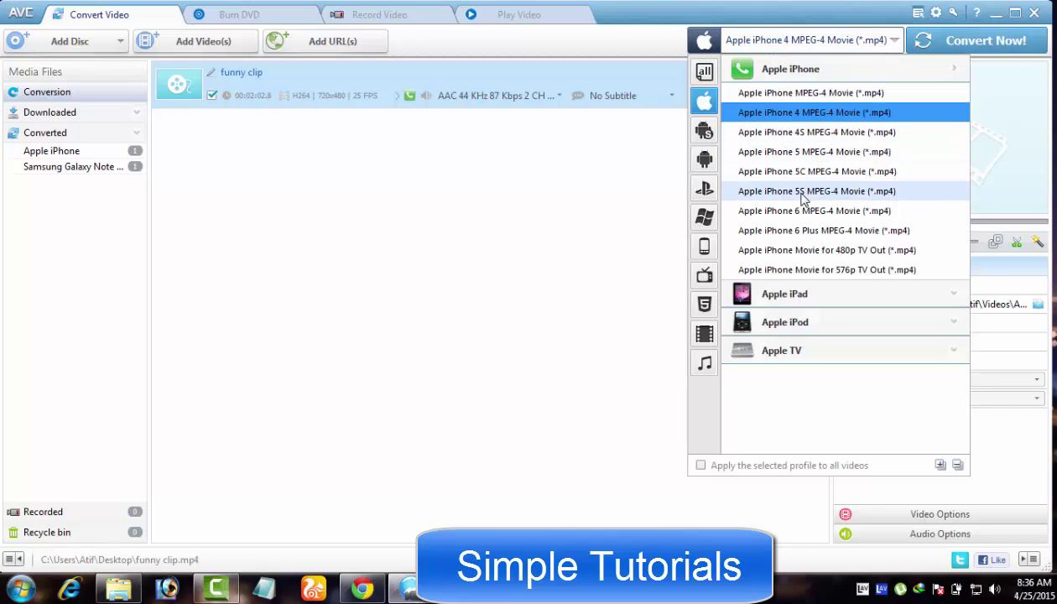
pyautogui.click(951, 295)
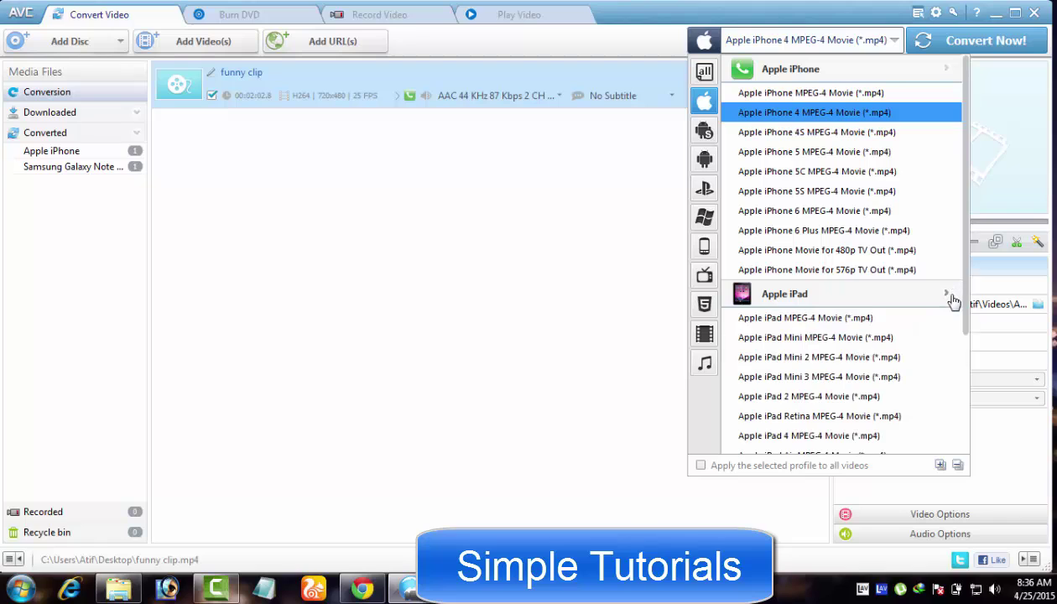
# Keep 960x640 size and 1500 video bitrate, and switch the video codec to xvid
pyautogui.click(464, 382)
pyautogui.click(981, 379)
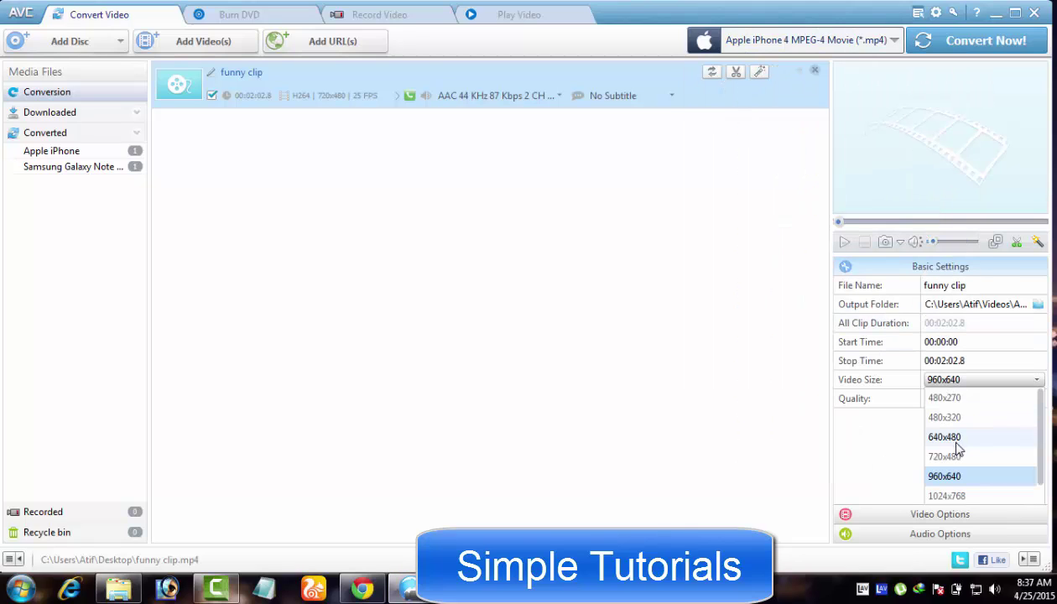
pyautogui.click(969, 383)
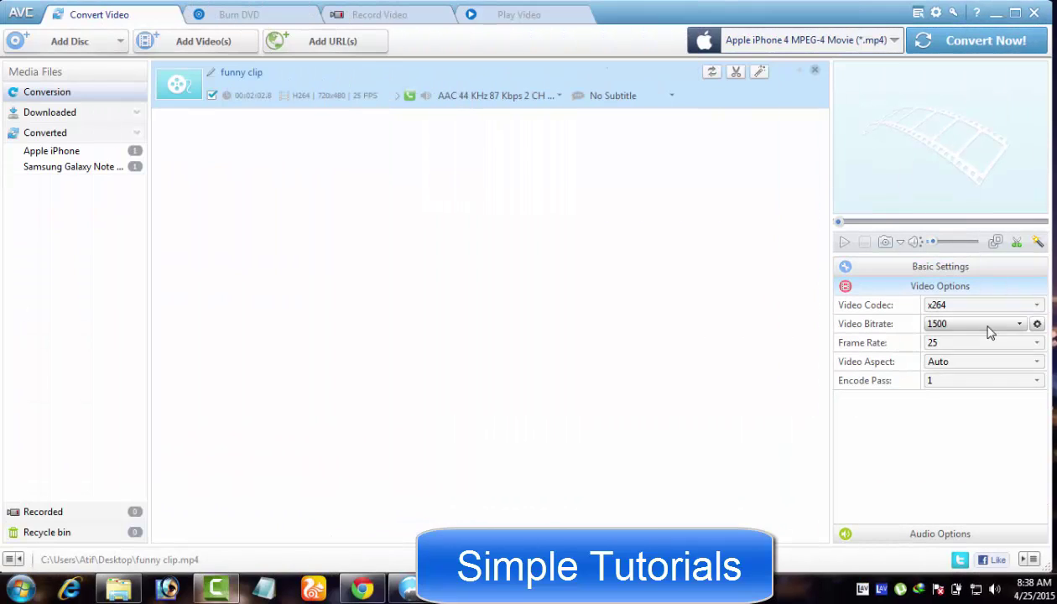
pyautogui.click(975, 327)
pyautogui.click(977, 327)
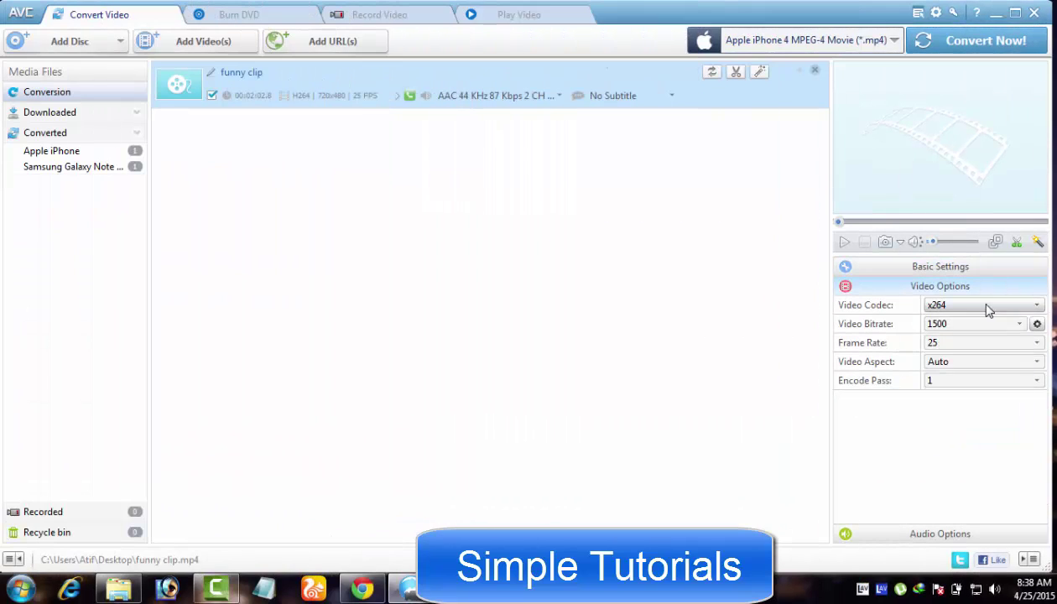
pyautogui.click(982, 307)
pyautogui.click(963, 345)
pyautogui.click(983, 307)
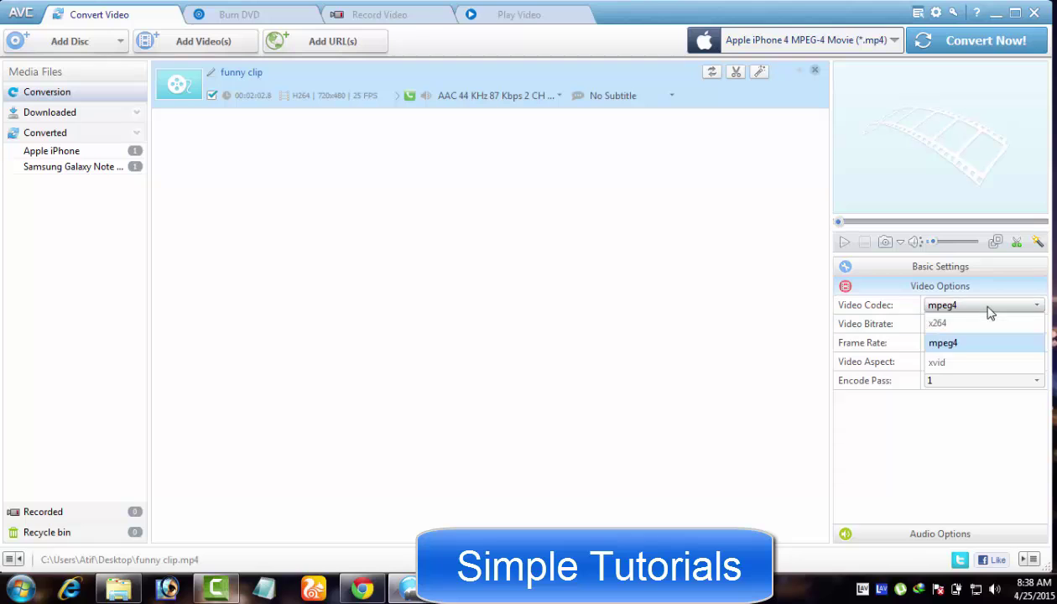
pyautogui.click(950, 362)
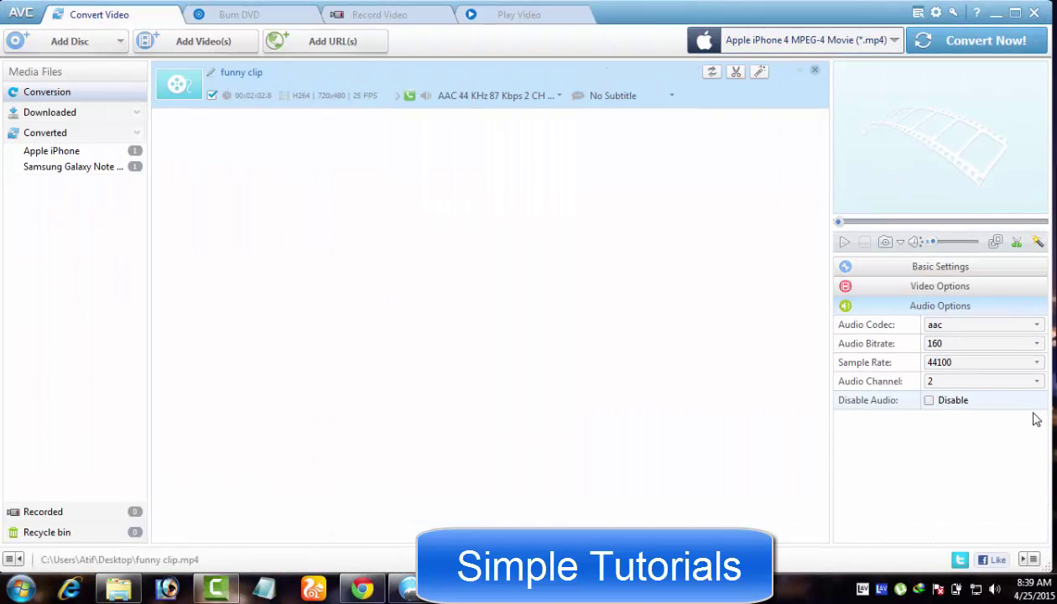
# Keep 160 audio bitrate and 44100 sample rate, and tick Disable Audio
pyautogui.click(991, 347)
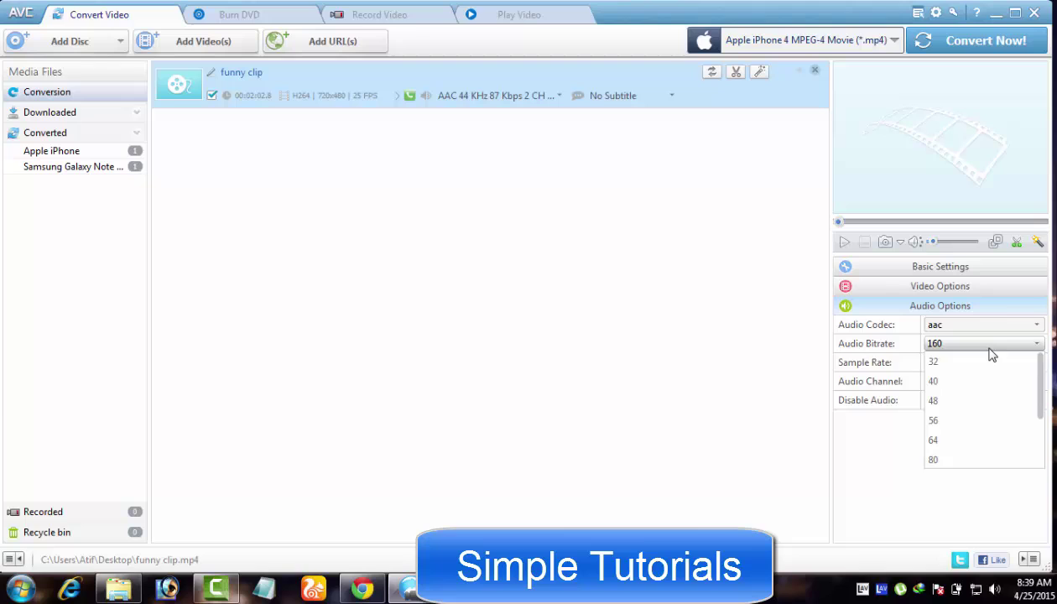
pyautogui.click(852, 362)
pyautogui.click(964, 363)
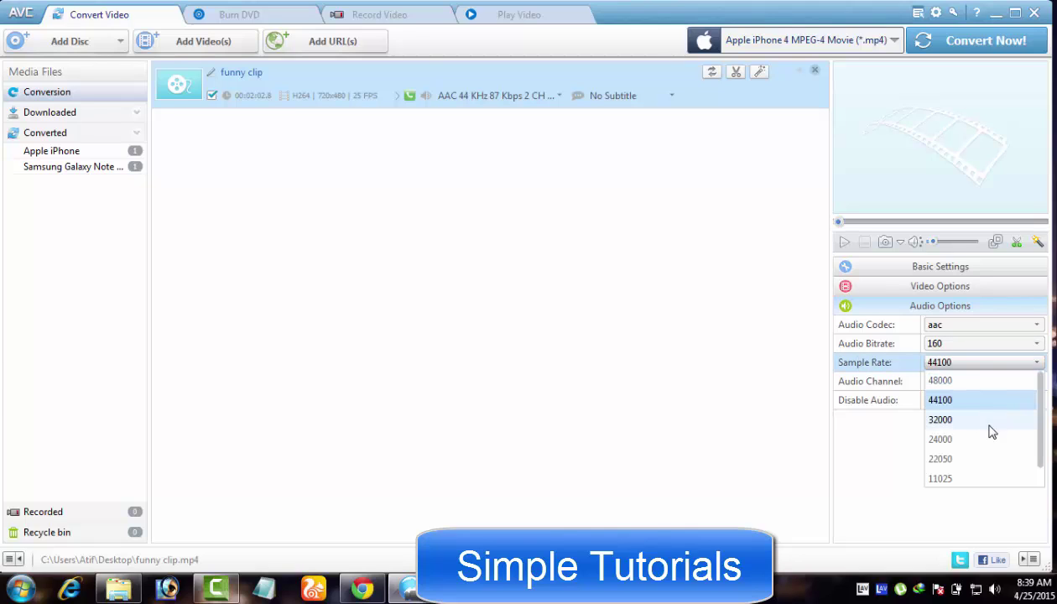
pyautogui.click(873, 432)
pyautogui.click(929, 401)
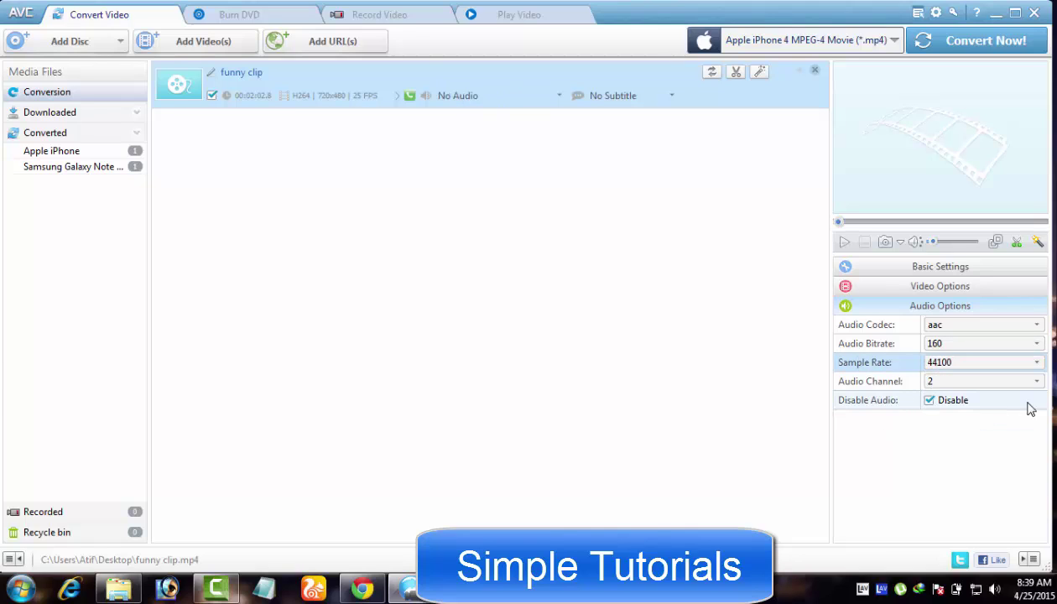
pyautogui.click(929, 402)
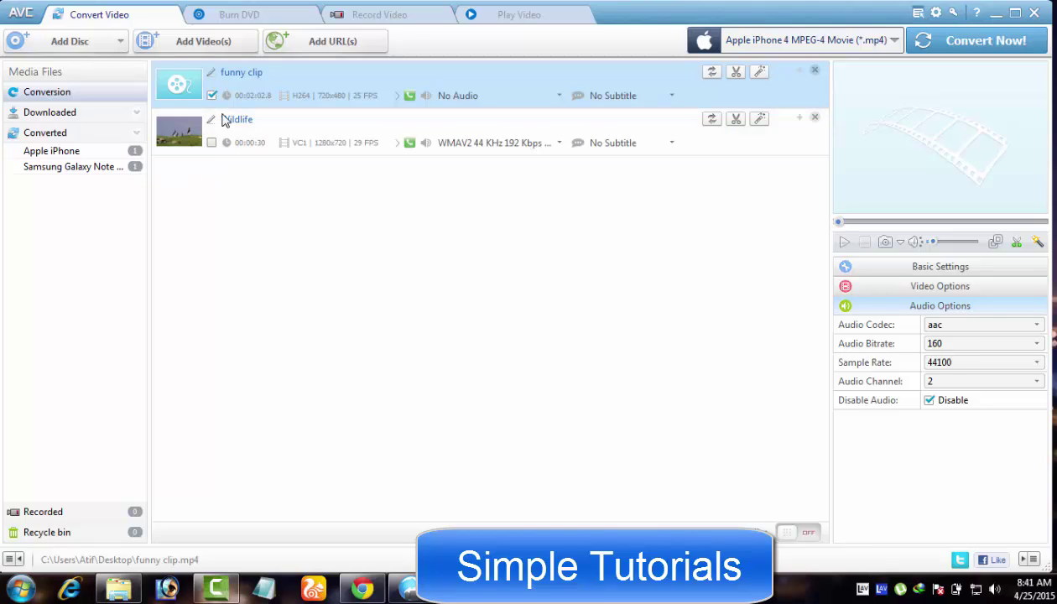
# Select the Wildlife row and convert funny clip to iPhone 4 MP4
pyautogui.click(215, 143)
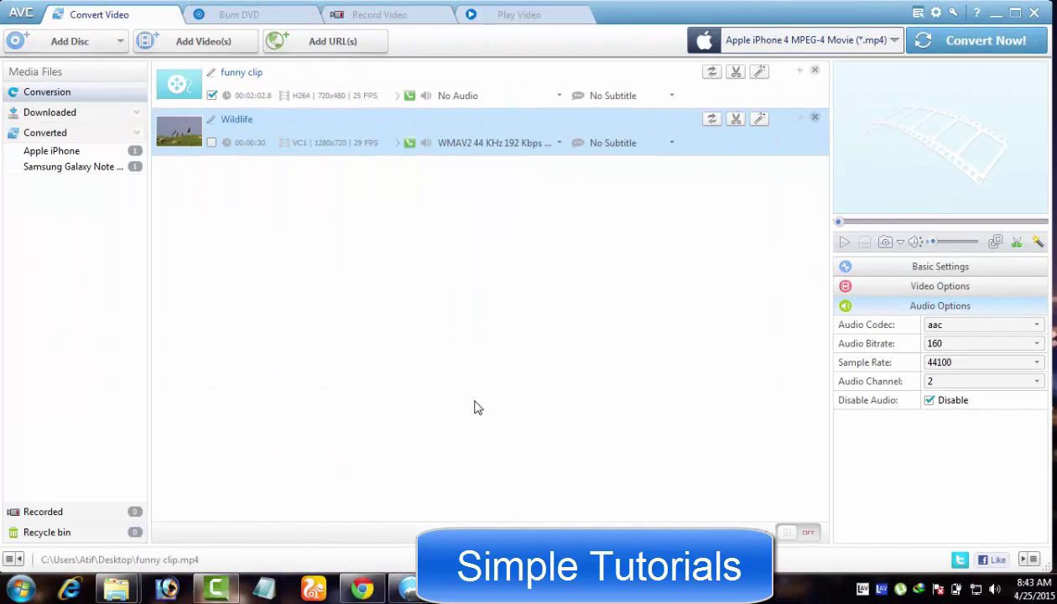
pyautogui.click(948, 48)
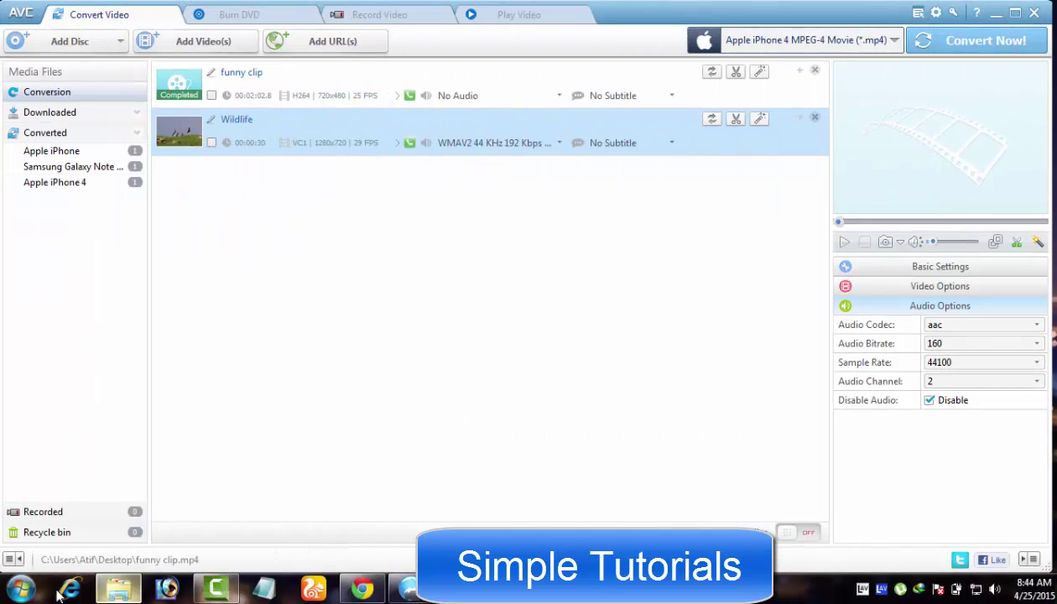
pyautogui.click(118, 589)
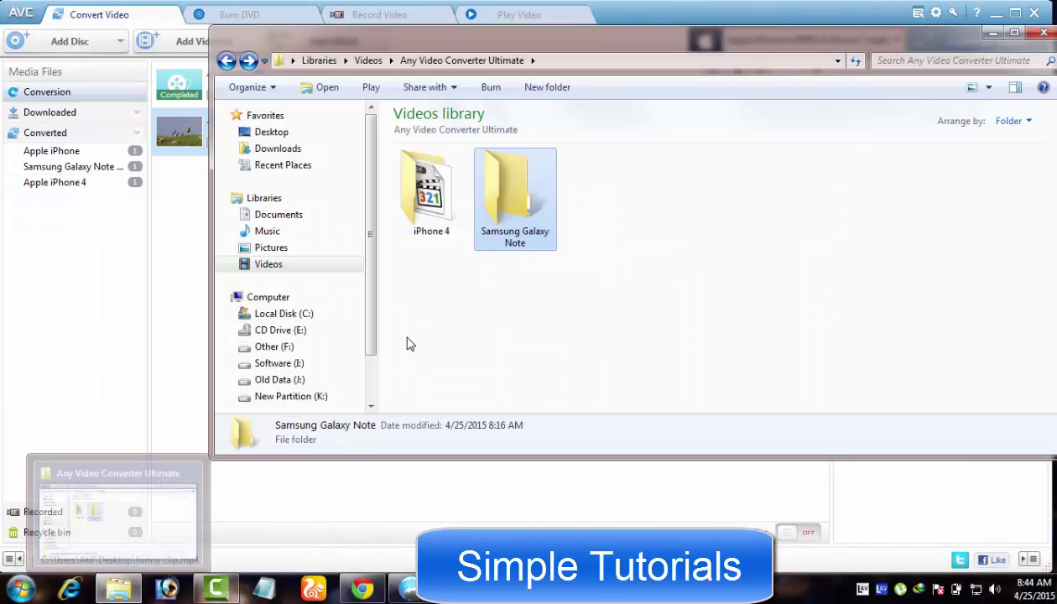
pyautogui.doubleClick(457, 237)
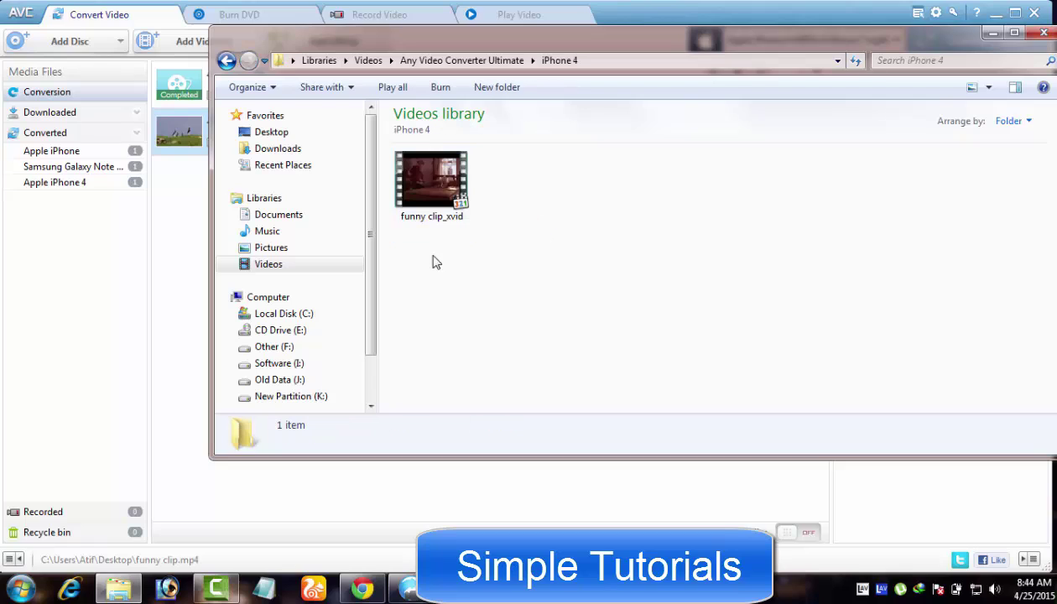
pyautogui.click(431, 210)
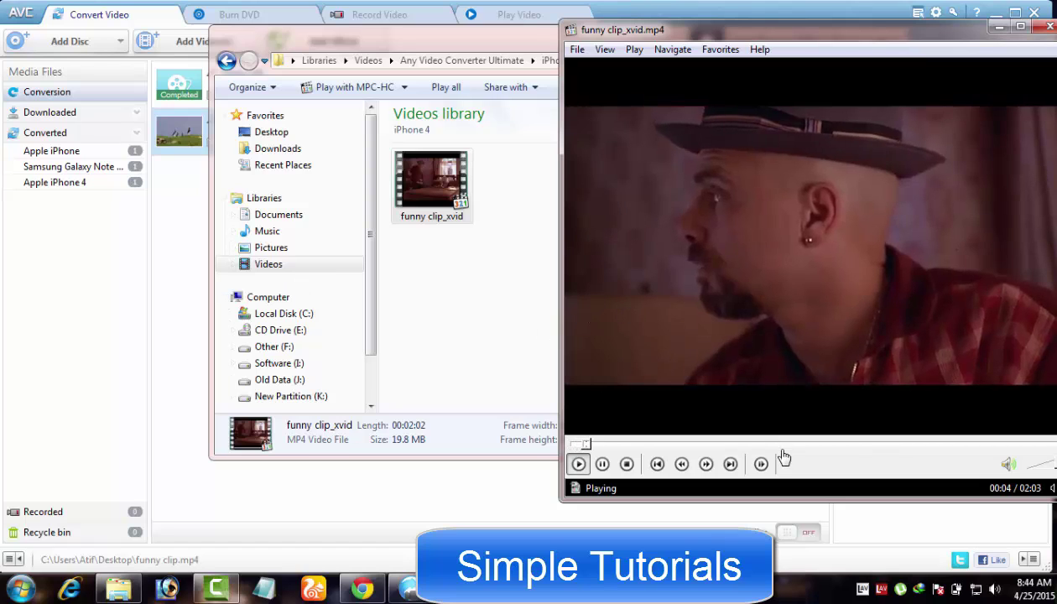
pyautogui.moveTo(809, 471); pyautogui.dragTo(547, 461)
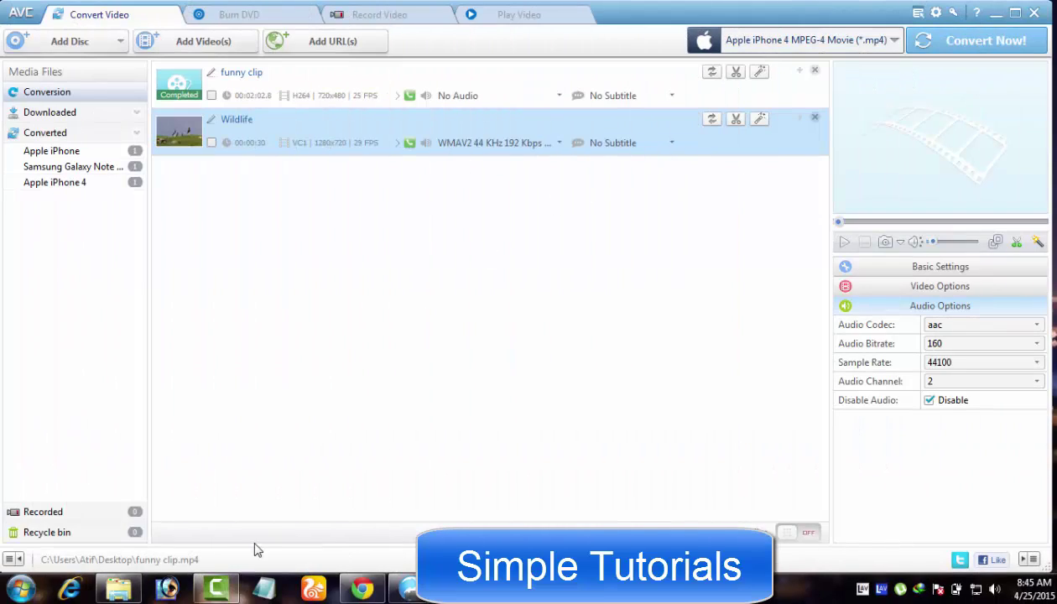
pyautogui.click(118, 590)
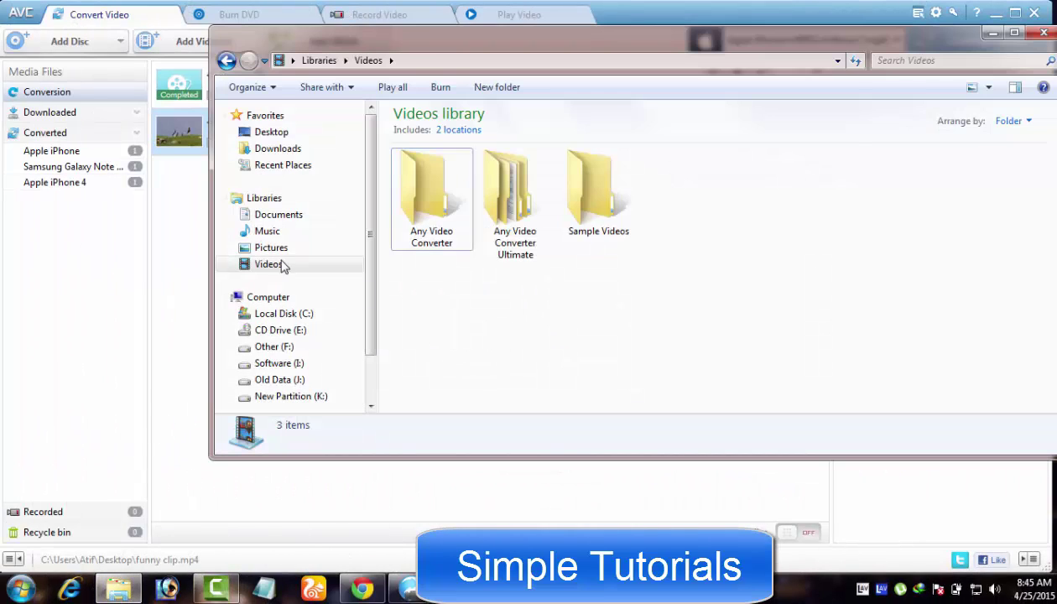
pyautogui.click(265, 198)
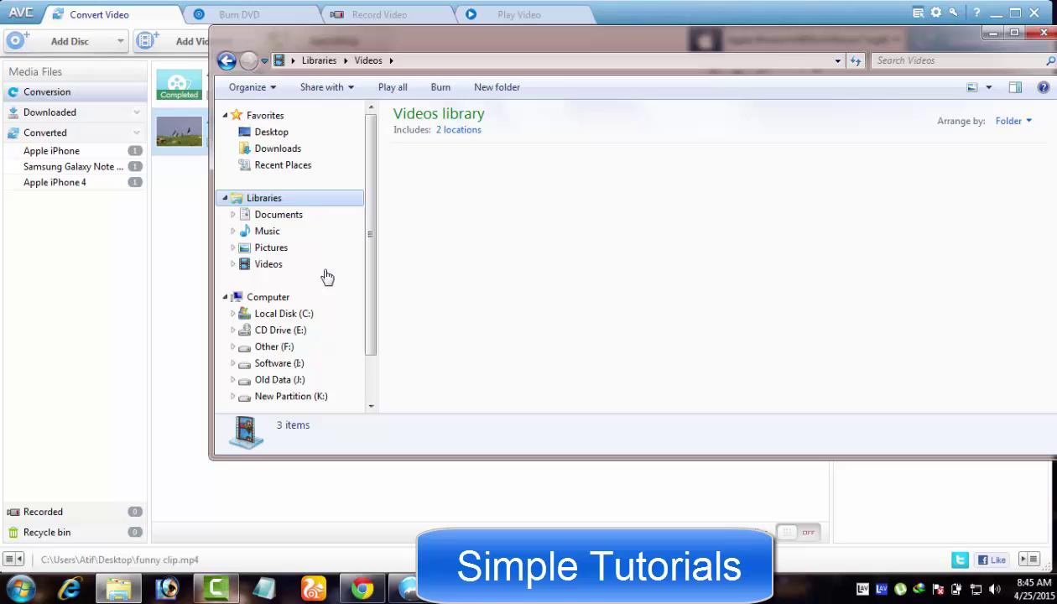
pyautogui.click(277, 264)
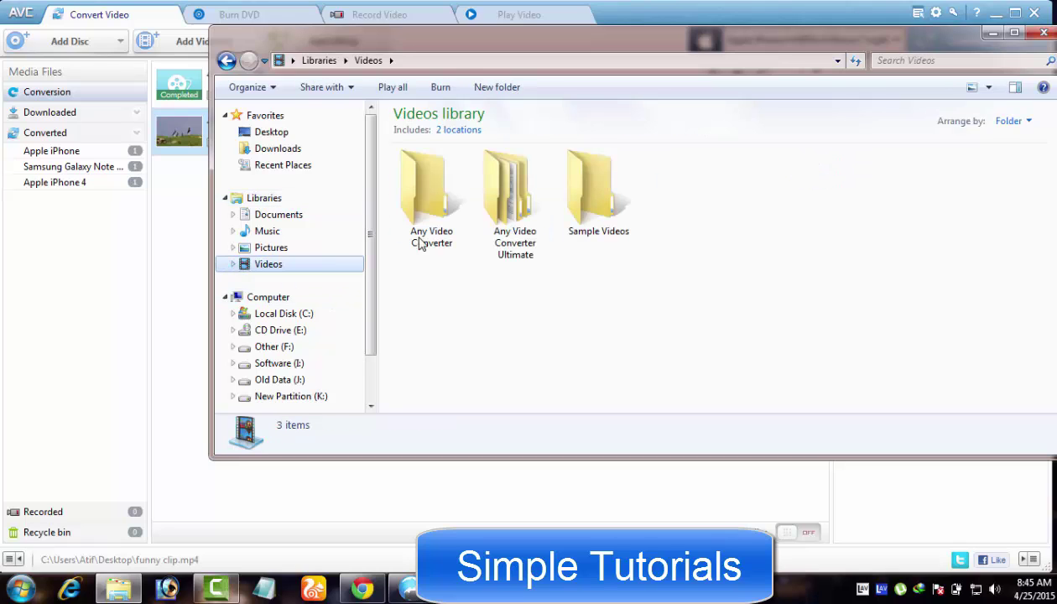
pyautogui.doubleClick(506, 256)
pyautogui.doubleClick(419, 213)
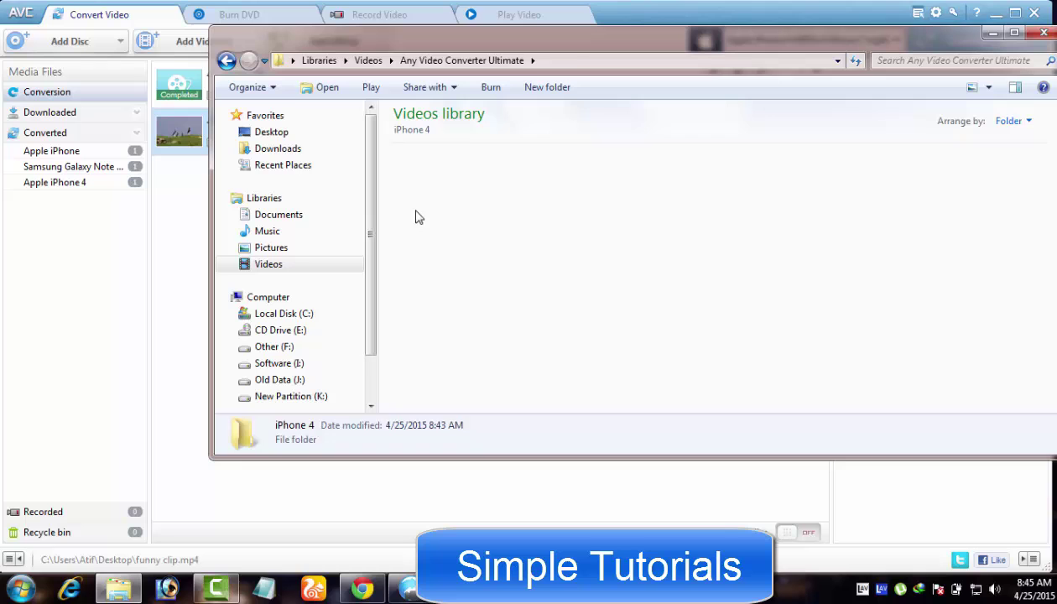
pyautogui.click(1043, 31)
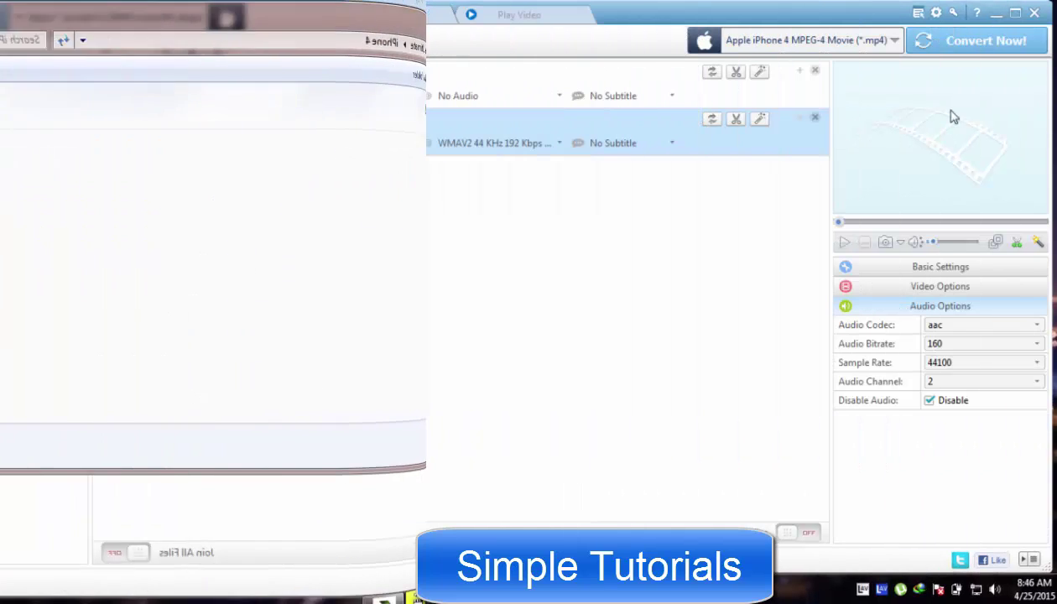
# In Options, check the output, snapshot and screen-record folders, leaving them unchanged
pyautogui.click(935, 13)
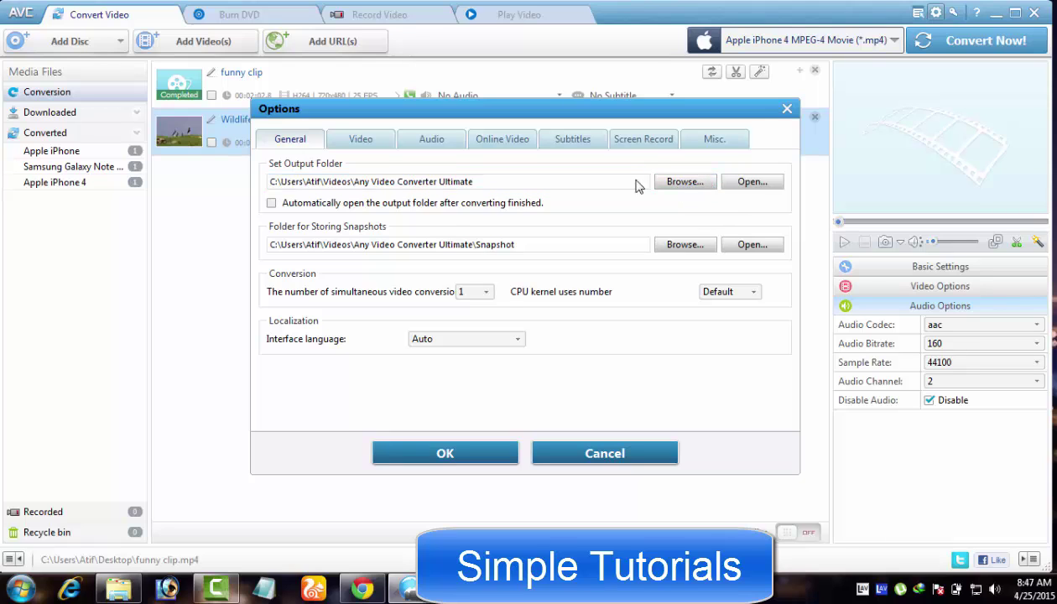
pyautogui.click(671, 182)
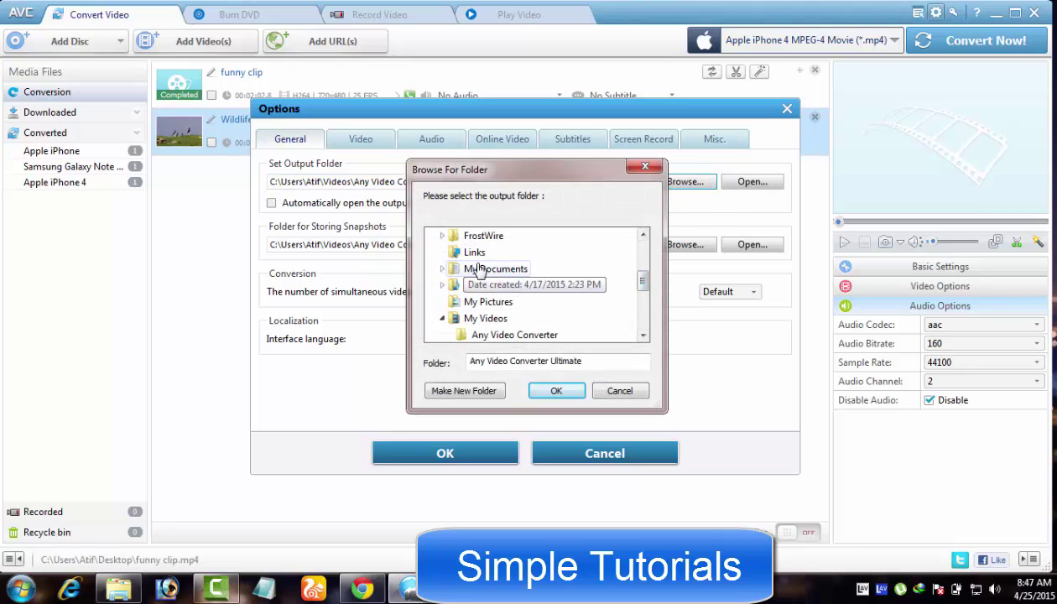
pyautogui.click(636, 394)
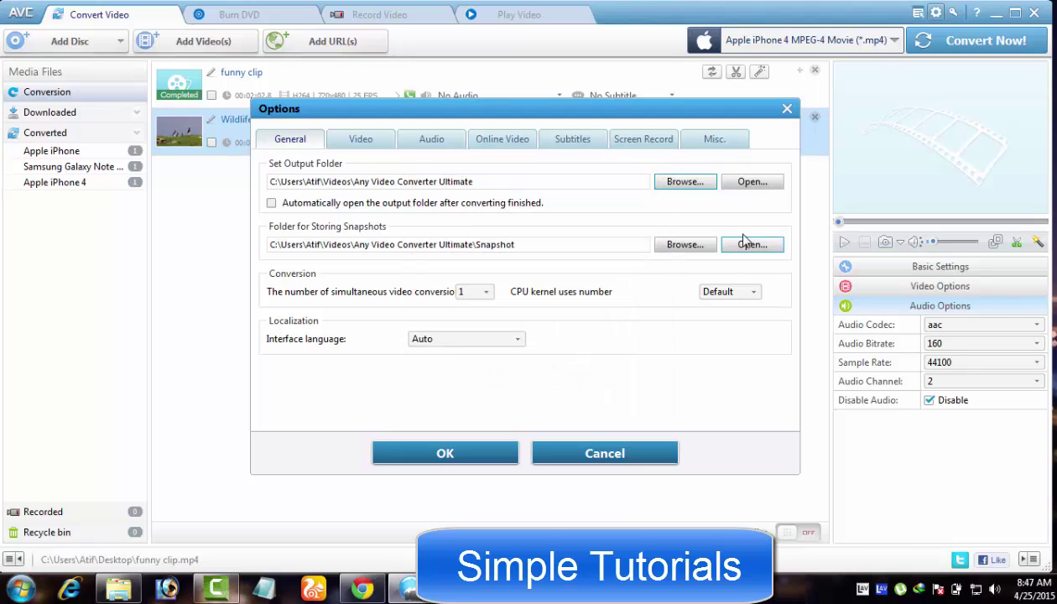
pyautogui.click(696, 244)
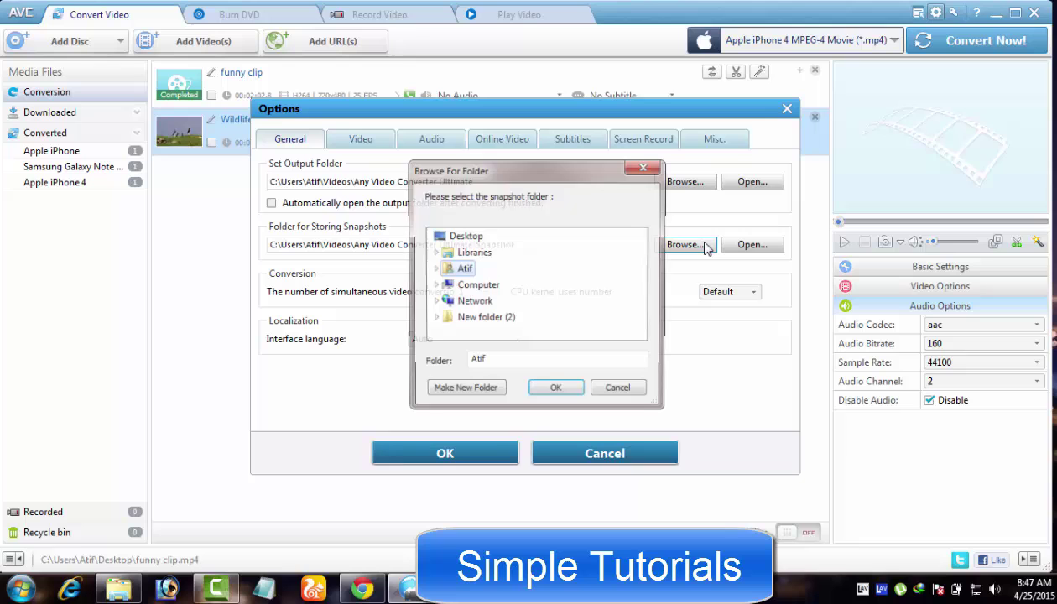
pyautogui.click(620, 391)
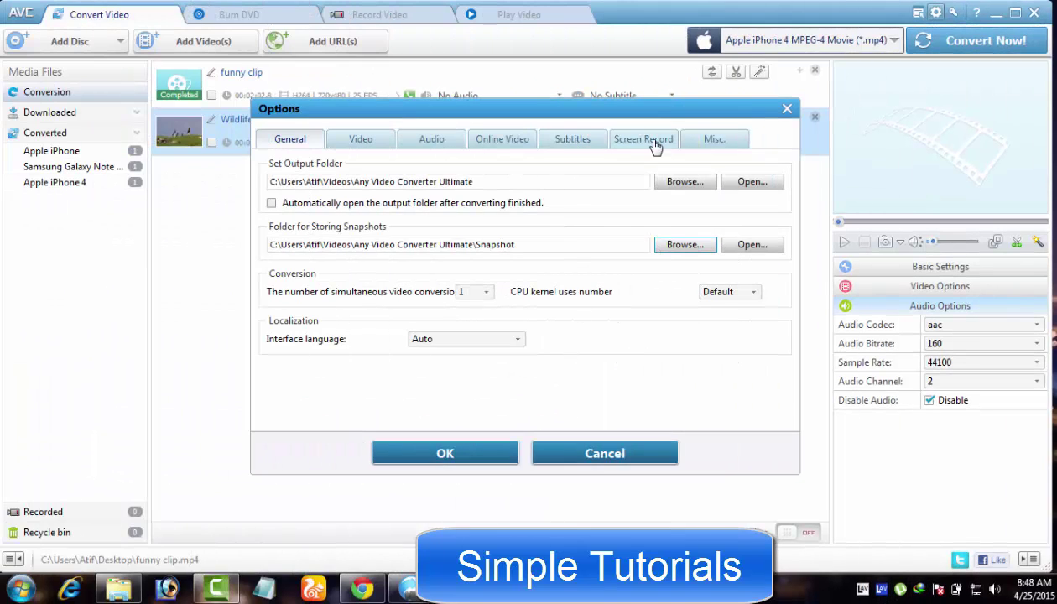
pyautogui.click(640, 138)
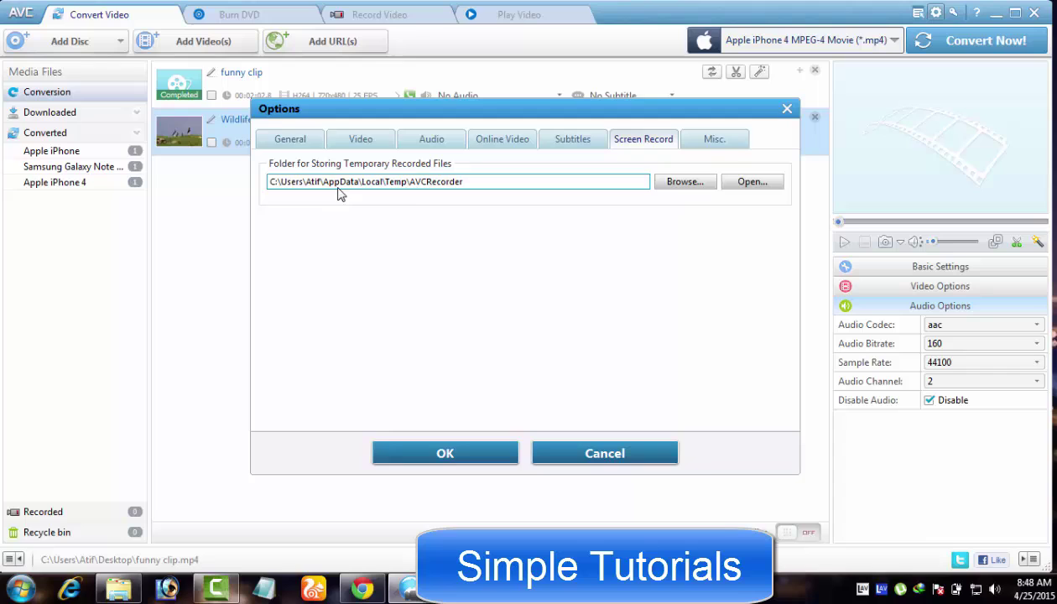
pyautogui.click(273, 138)
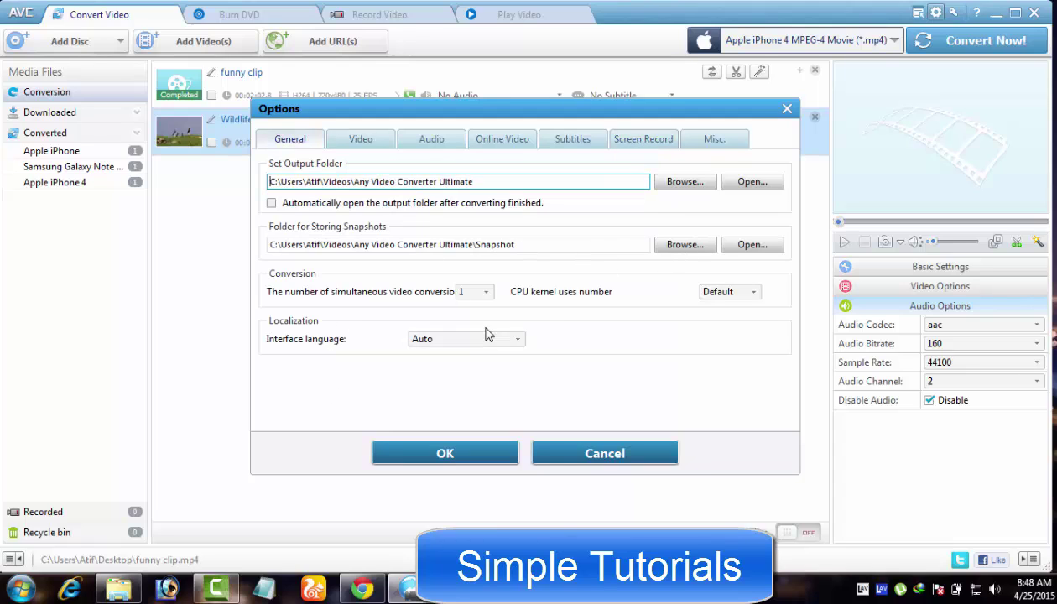
# Switch the interface language from Auto to Arabic
pyautogui.click(487, 355)
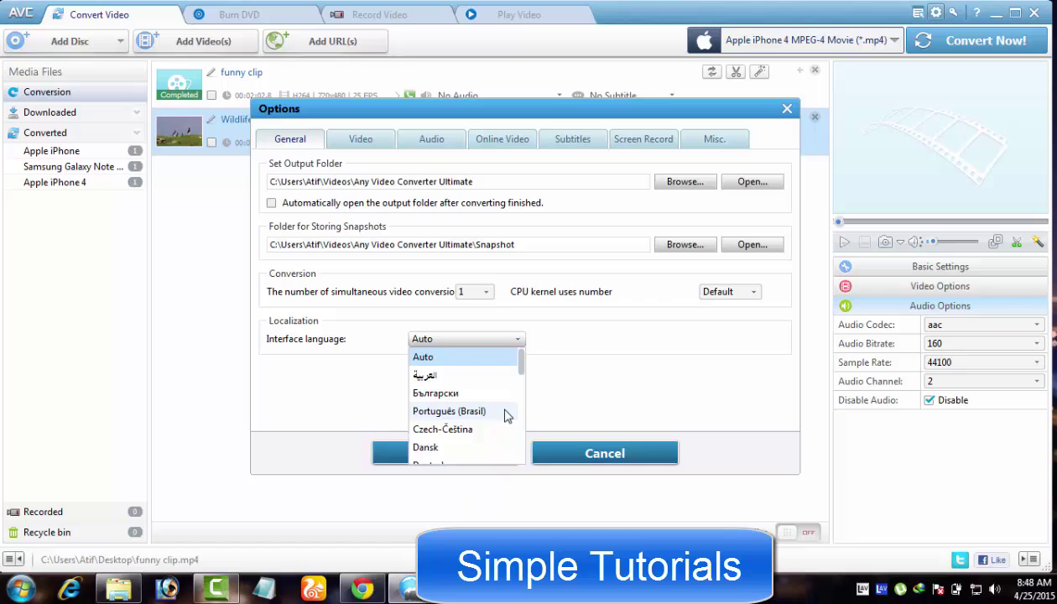
pyautogui.click(514, 402)
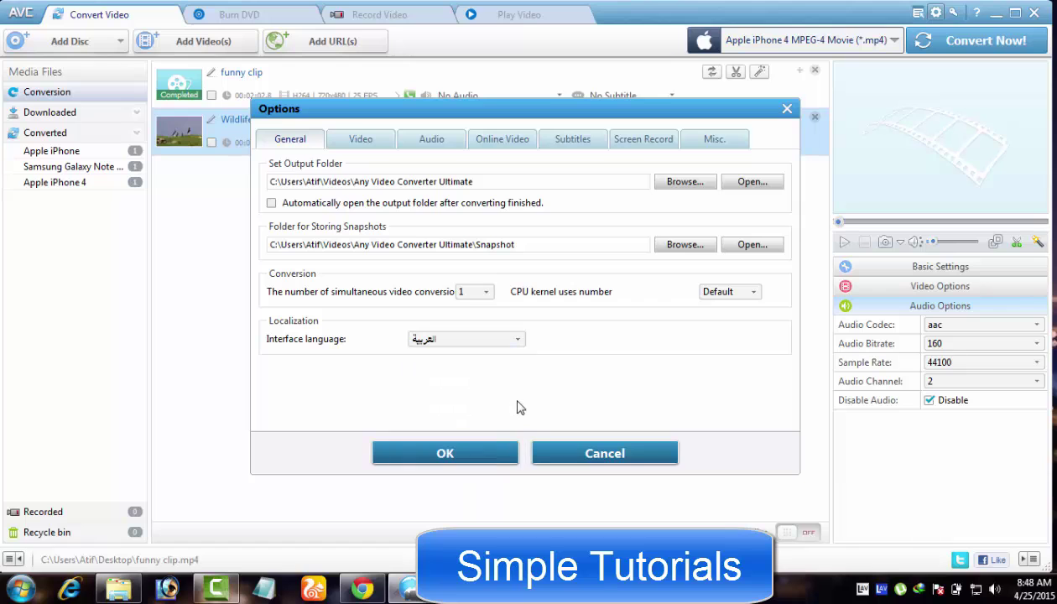
pyautogui.click(493, 341)
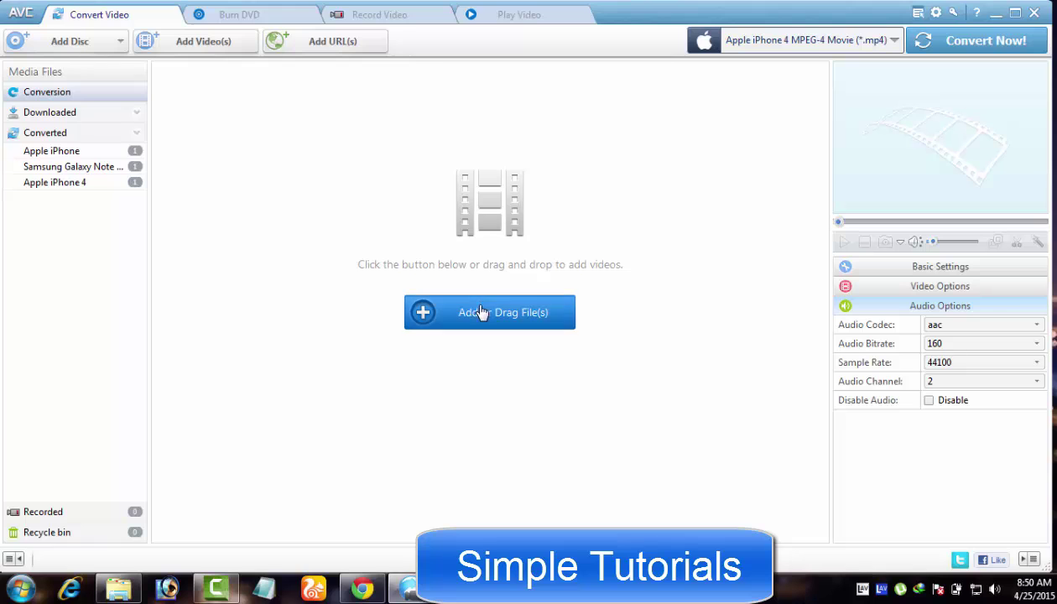
# Add funny clip to the list and attach the subtitle baby dayout SRT file to it
pyautogui.click(482, 312)
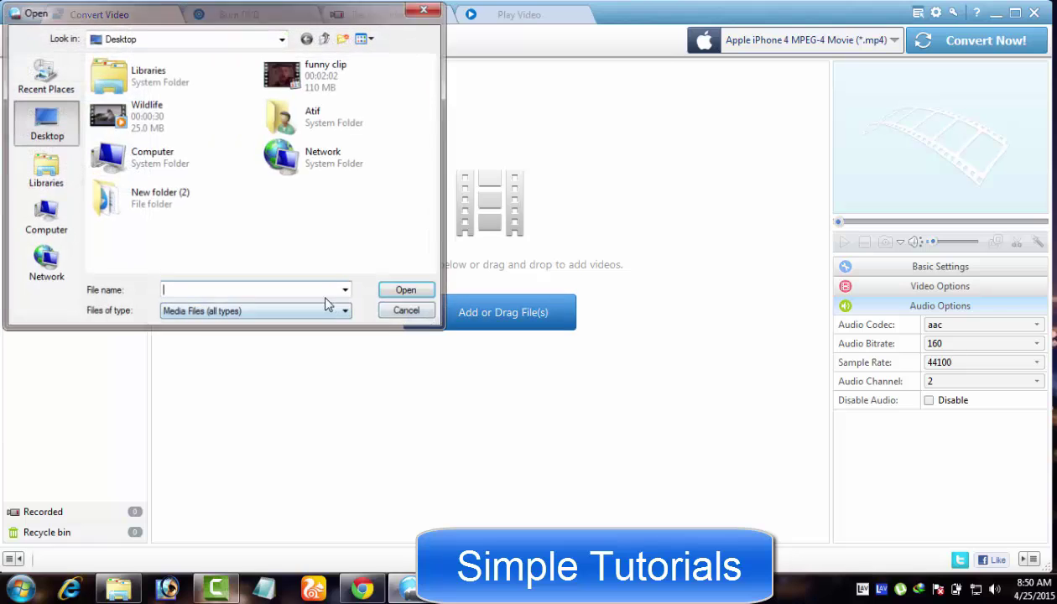
pyautogui.doubleClick(312, 84)
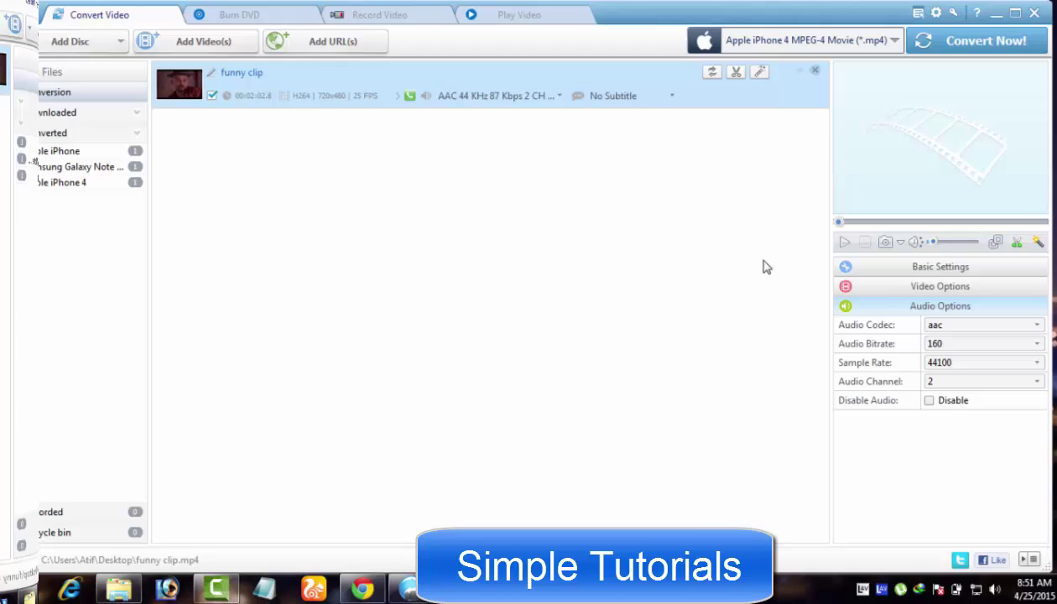
pyautogui.click(671, 96)
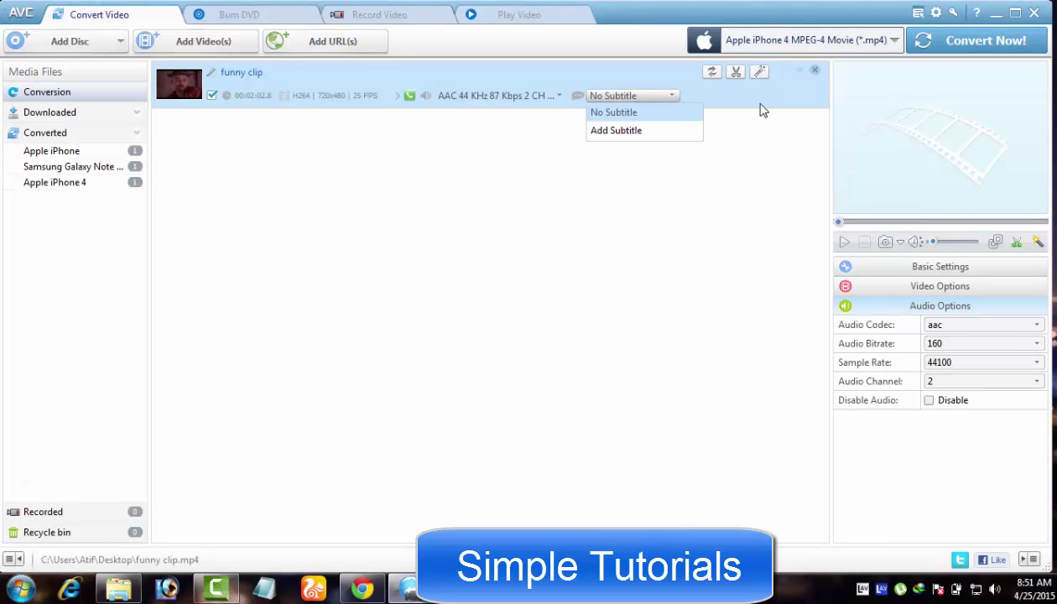
pyautogui.click(615, 131)
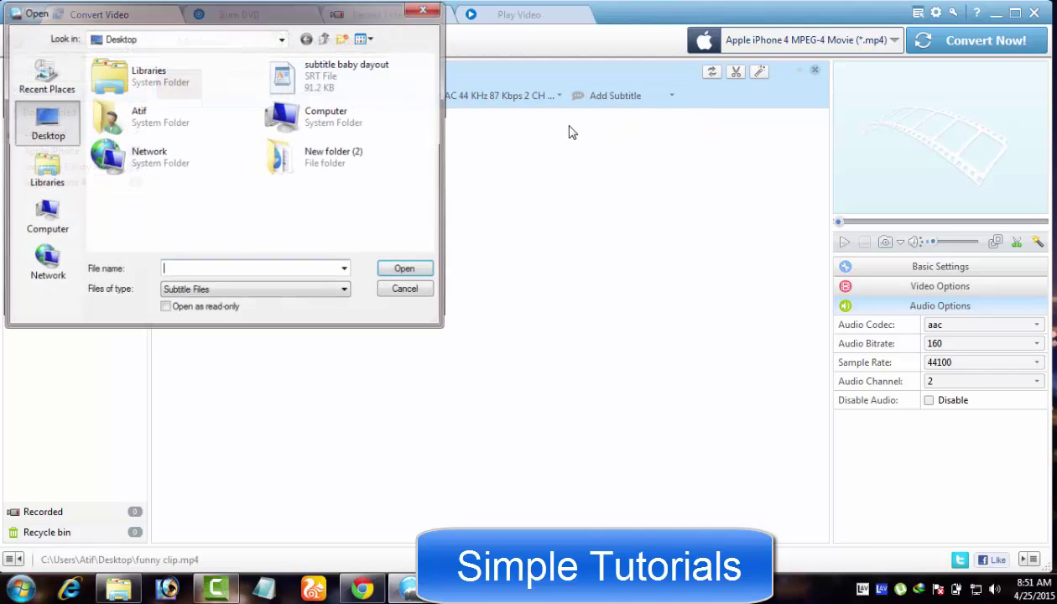
pyautogui.click(268, 81)
pyautogui.doubleClick(268, 81)
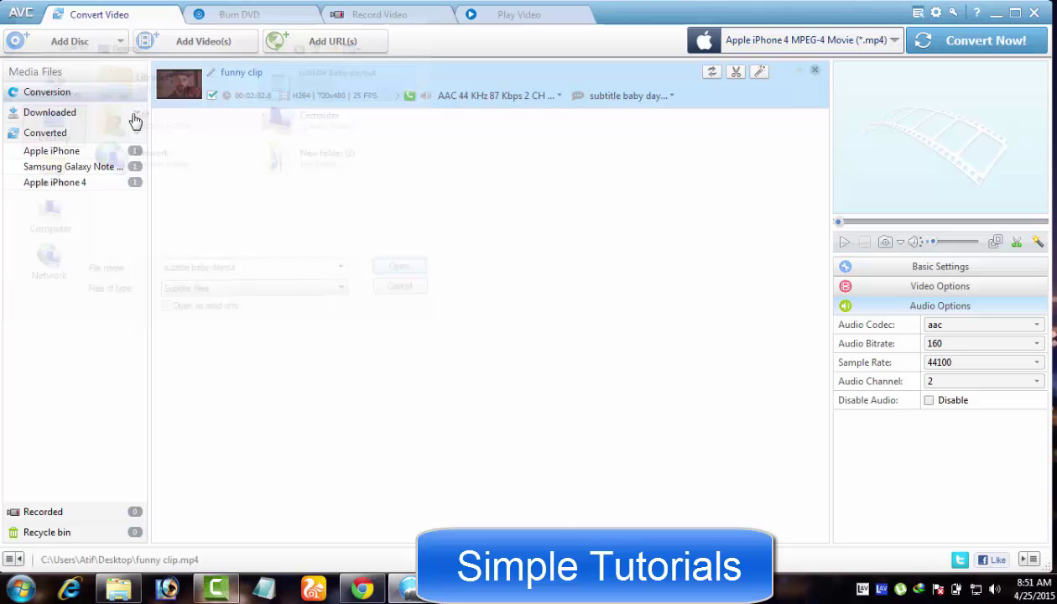
pyautogui.click(629, 96)
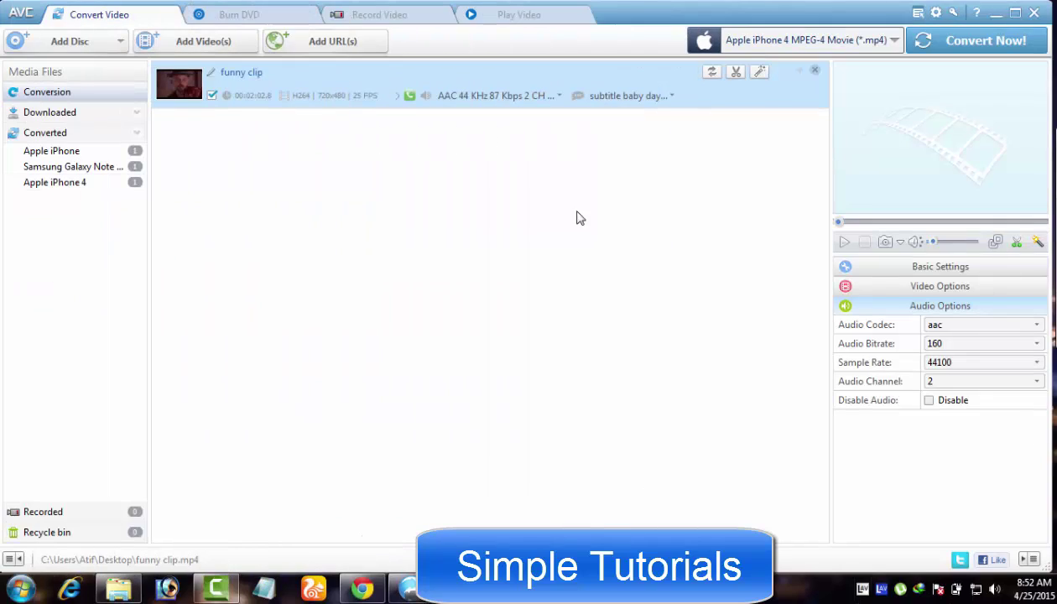
# Open the clip's crop and effects window and look through the Effect and WaterMark settings
pyautogui.click(759, 72)
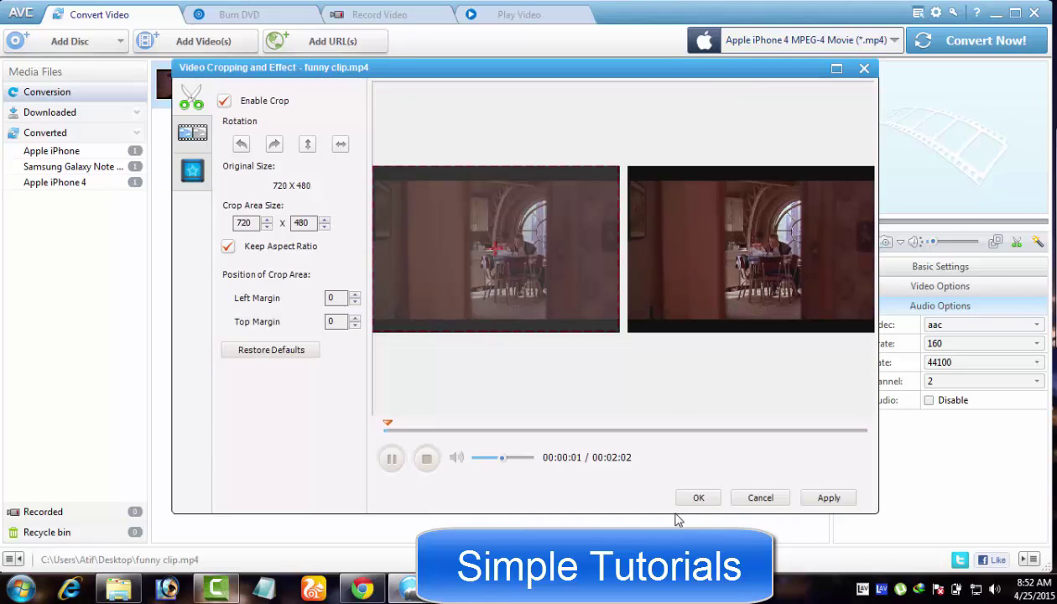
pyautogui.click(392, 457)
pyautogui.click(192, 133)
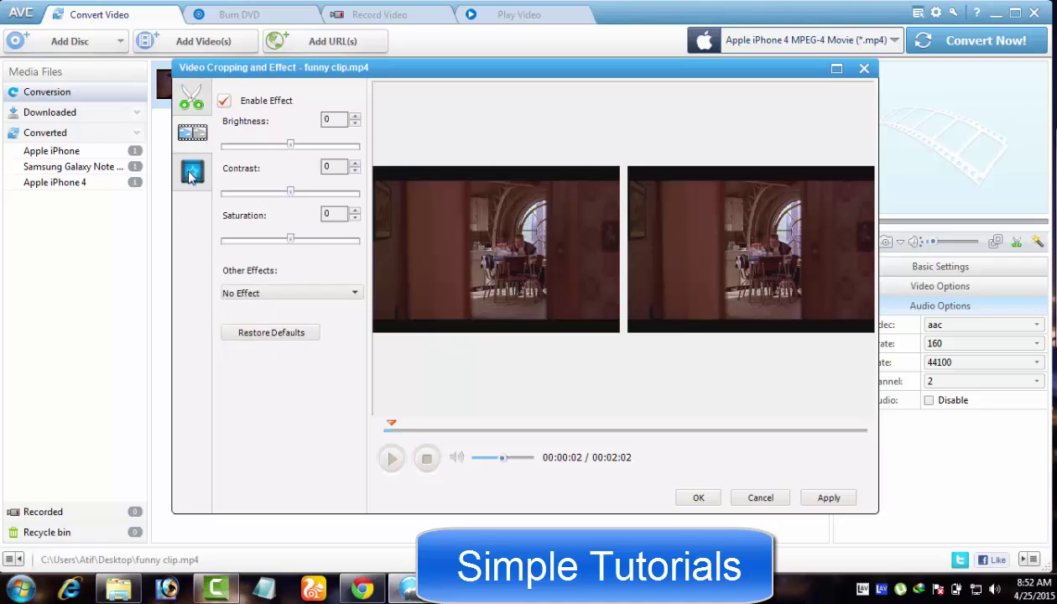
pyautogui.click(192, 171)
pyautogui.click(226, 154)
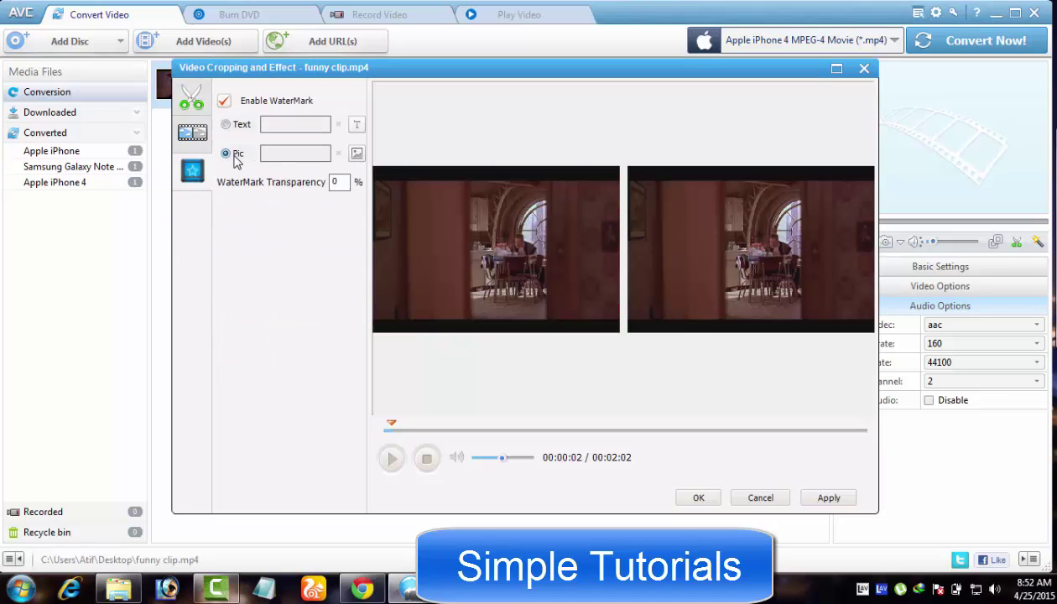
pyautogui.click(245, 130)
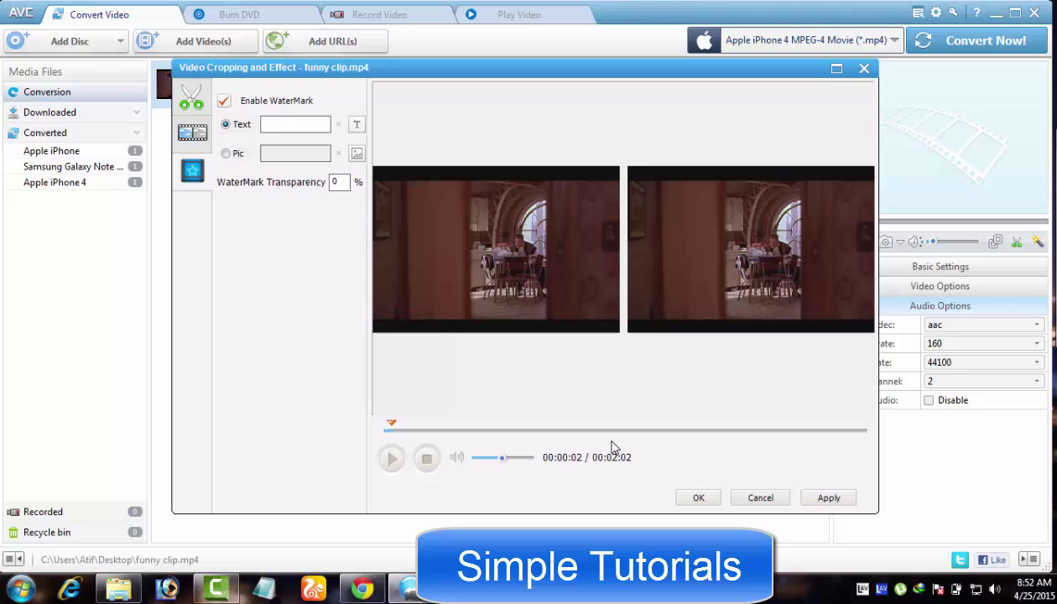
# Choose Sobel under Other Effects and confirm with OK
pyautogui.click(194, 133)
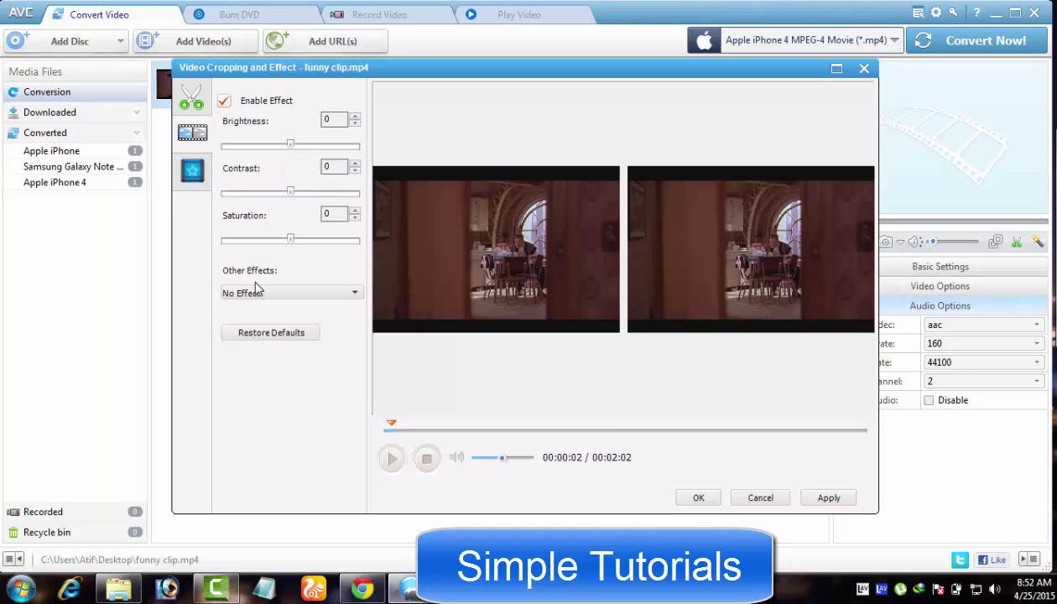
pyautogui.click(285, 293)
pyautogui.click(250, 365)
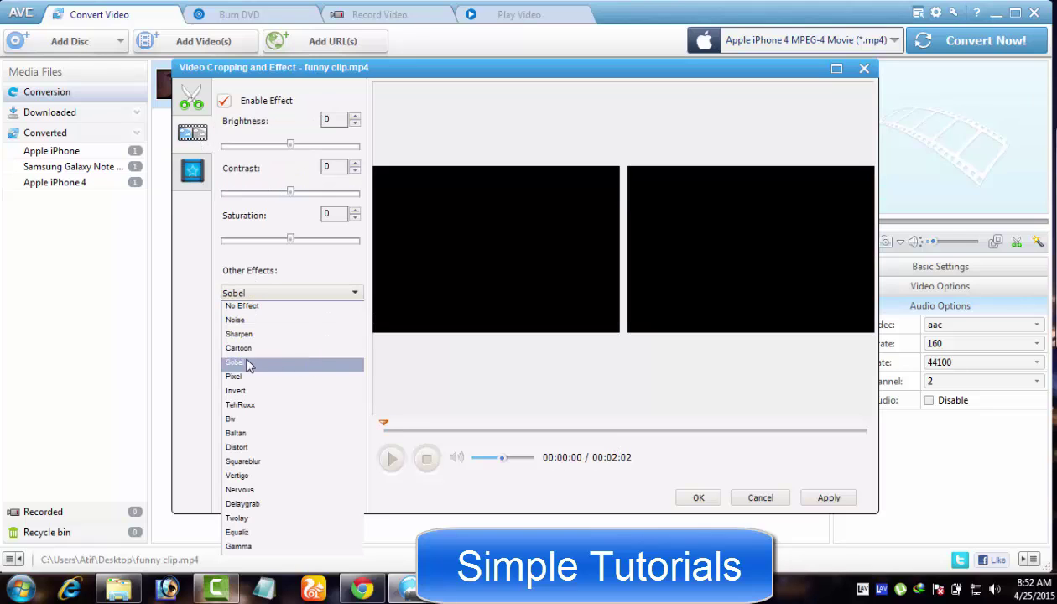
pyautogui.click(434, 466)
pyautogui.click(694, 500)
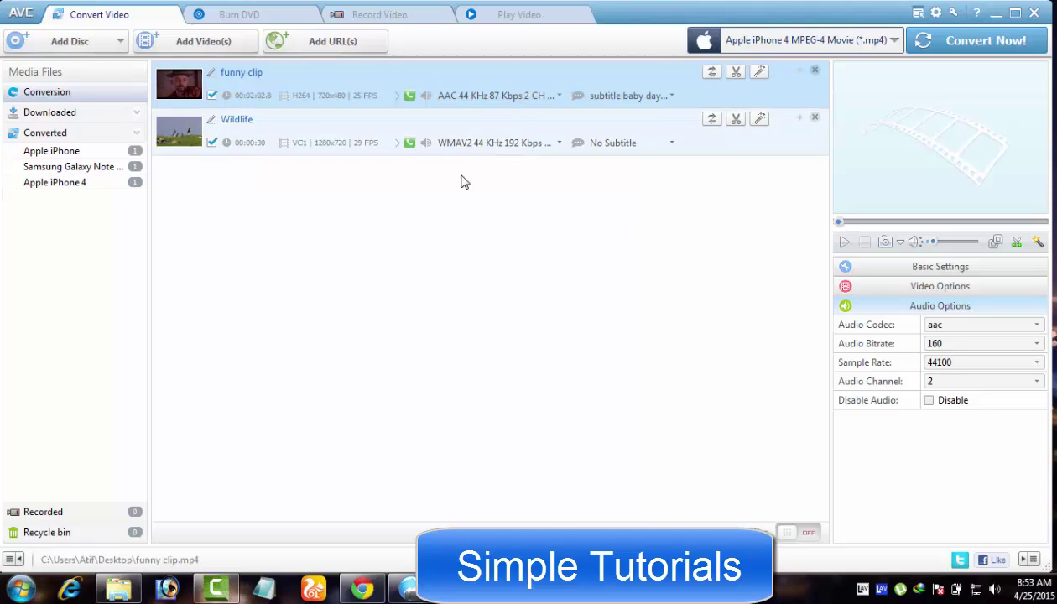
# Merge the Wildlife clip under the funny clip using the Merge toggle
pyautogui.click(801, 538)
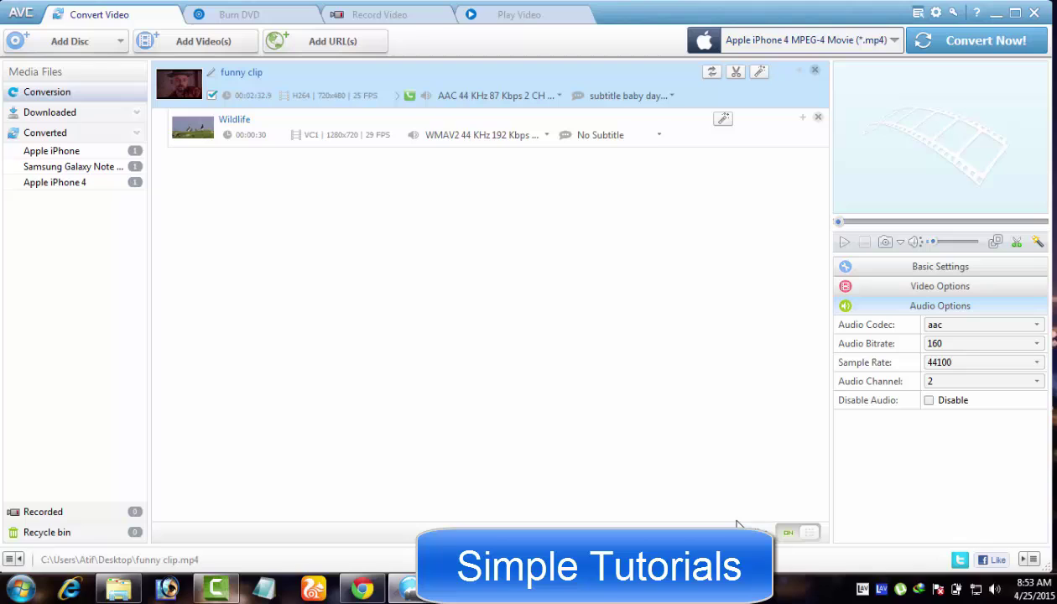
pyautogui.click(792, 535)
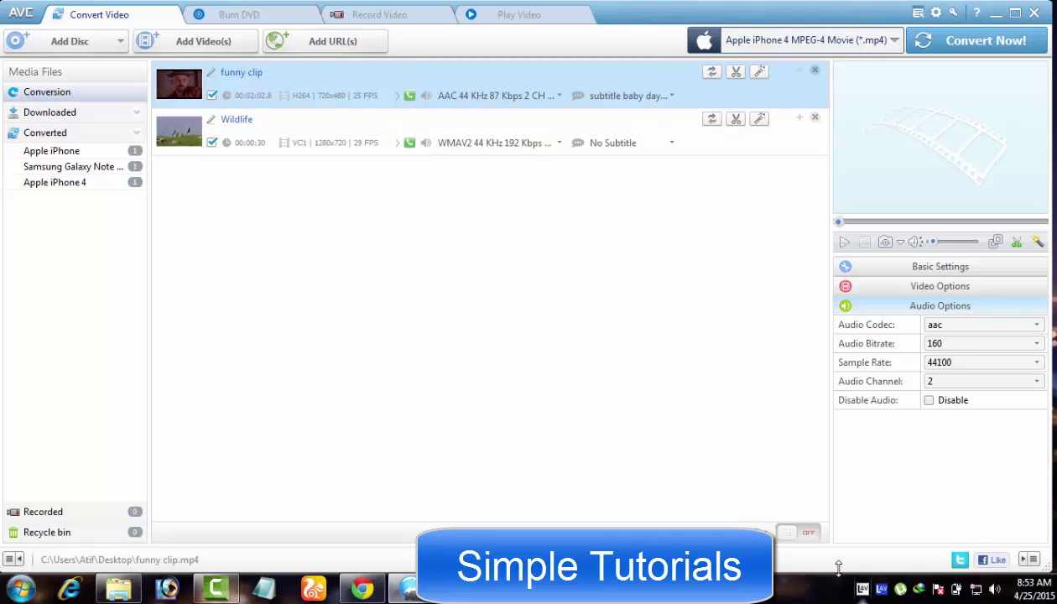
pyautogui.click(803, 535)
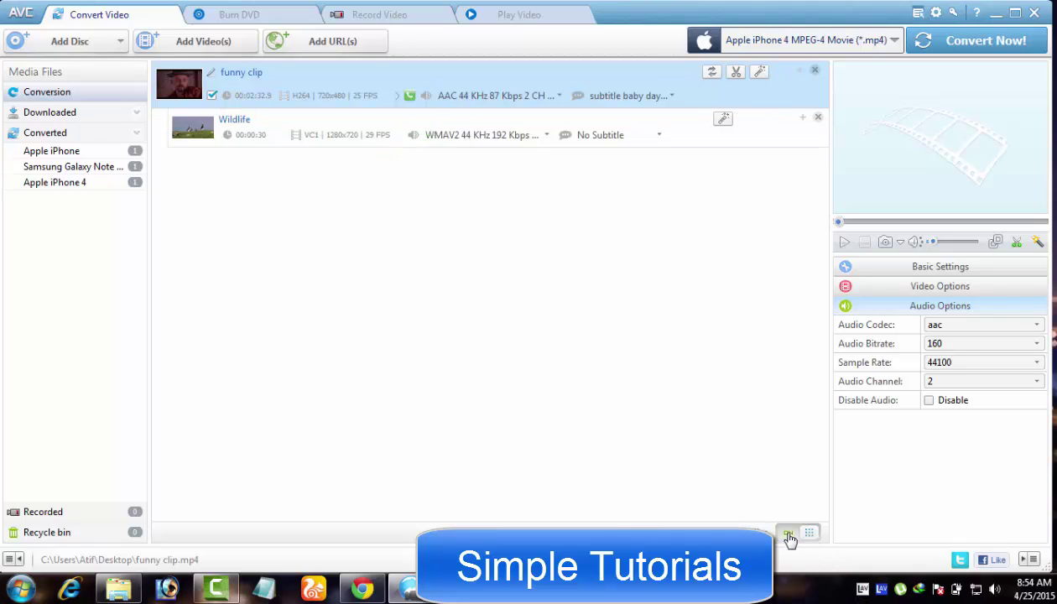
pyautogui.click(790, 538)
pyautogui.click(789, 541)
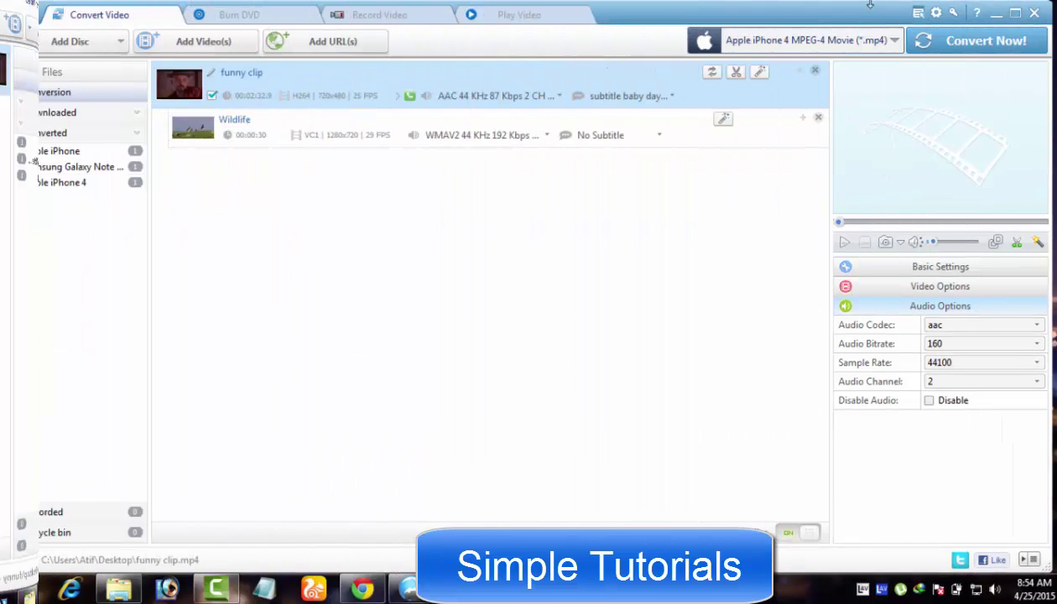
# Keep Apple iPhone 4 MPEG-4 Movie (*.mp4) as the output profile and start converting
pyautogui.click(889, 44)
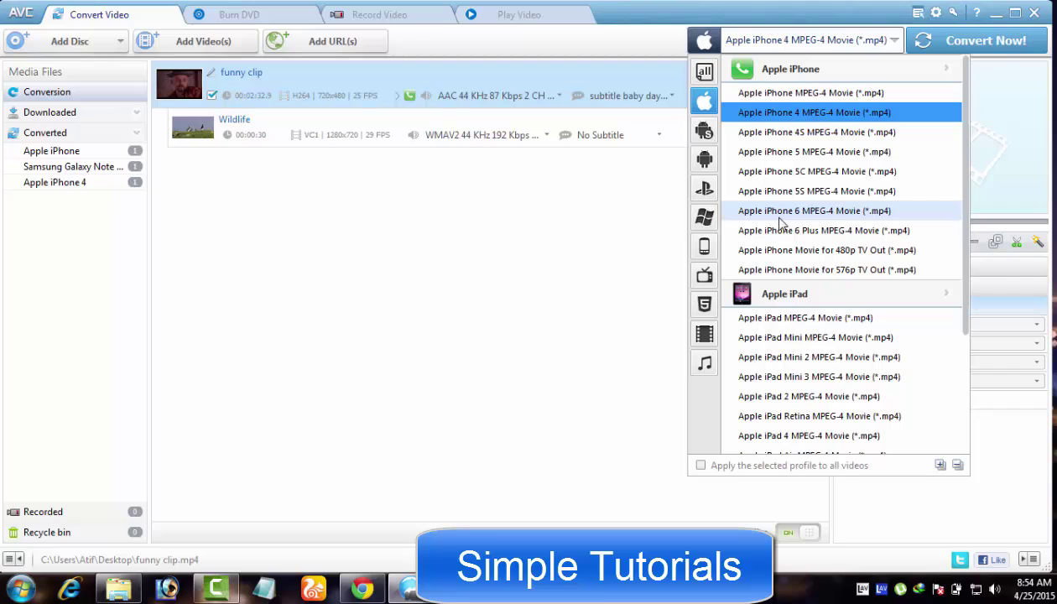
pyautogui.click(971, 50)
pyautogui.click(923, 44)
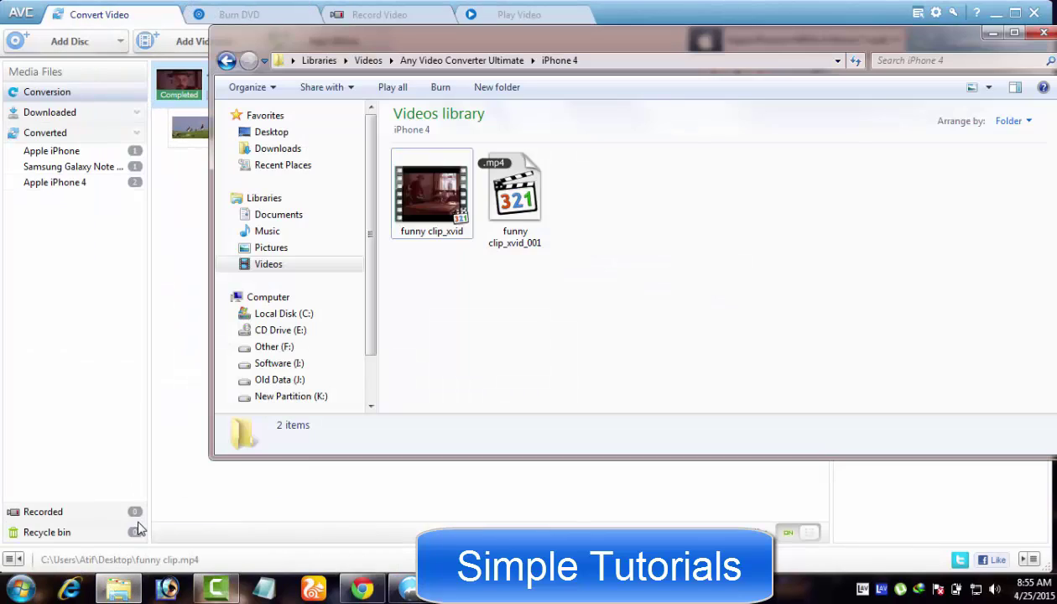
# Select funny clip_xvid_001 in the iPhone 4 folder and play it
pyautogui.click(517, 204)
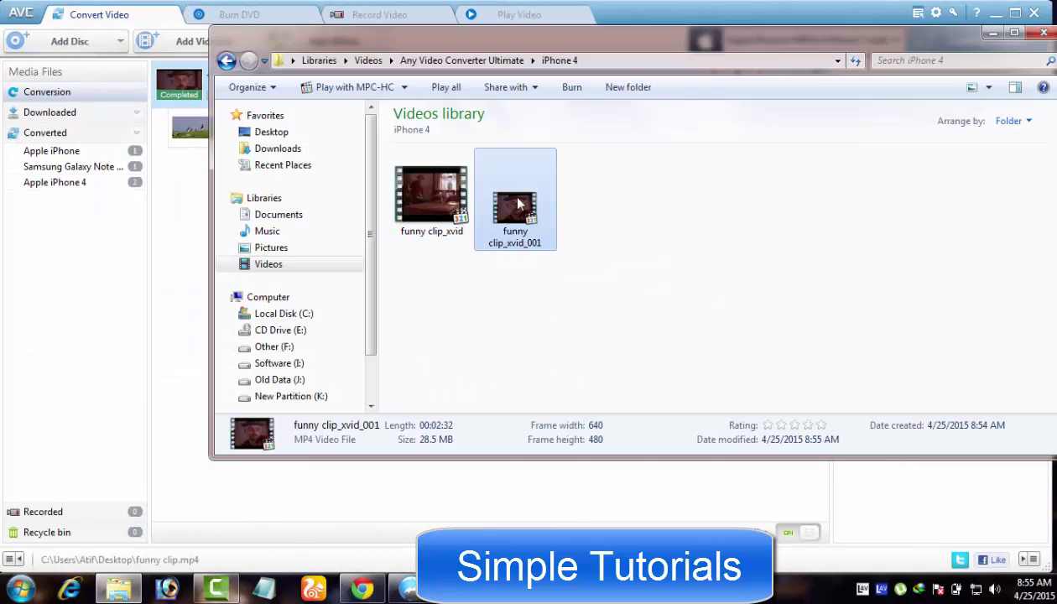
pyautogui.doubleClick(505, 244)
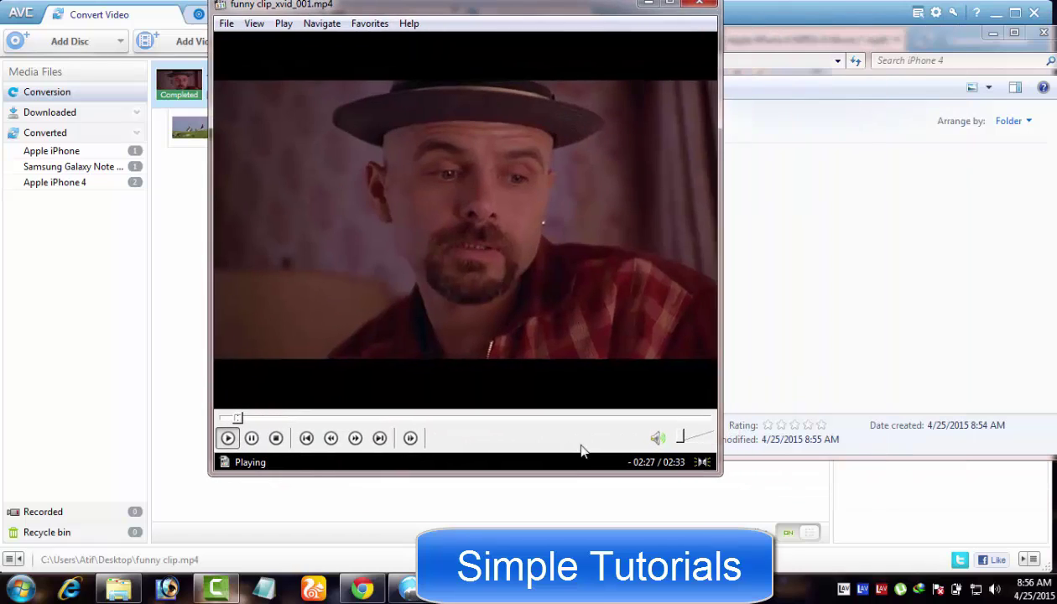
# Scrub along the seek bar to check scenes of the converted funny clip_xvid_001
pyautogui.click(448, 427)
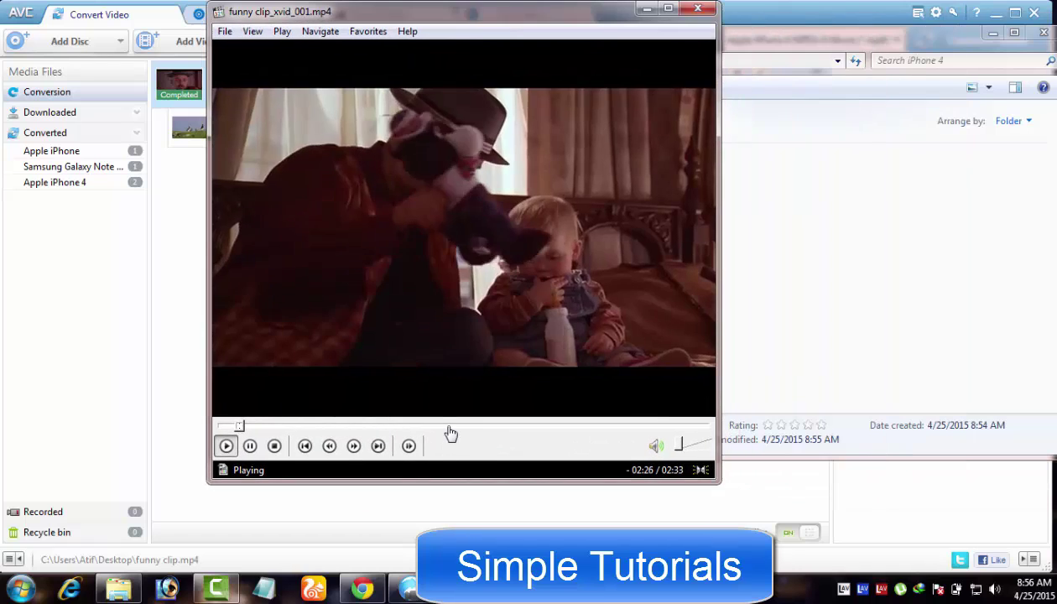
pyautogui.moveTo(455, 430); pyautogui.dragTo(596, 430)
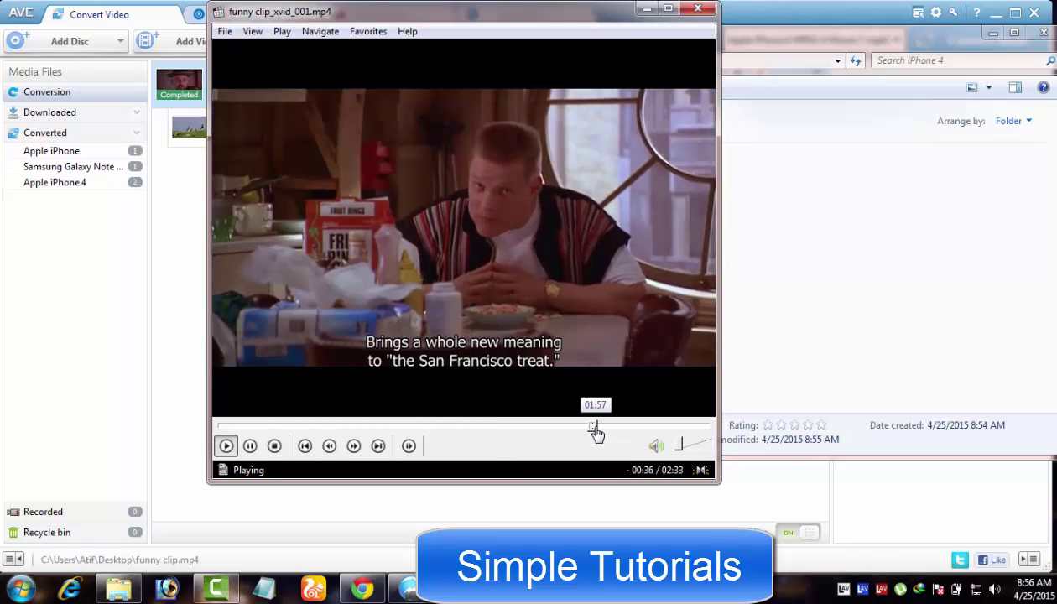
pyautogui.click(608, 432)
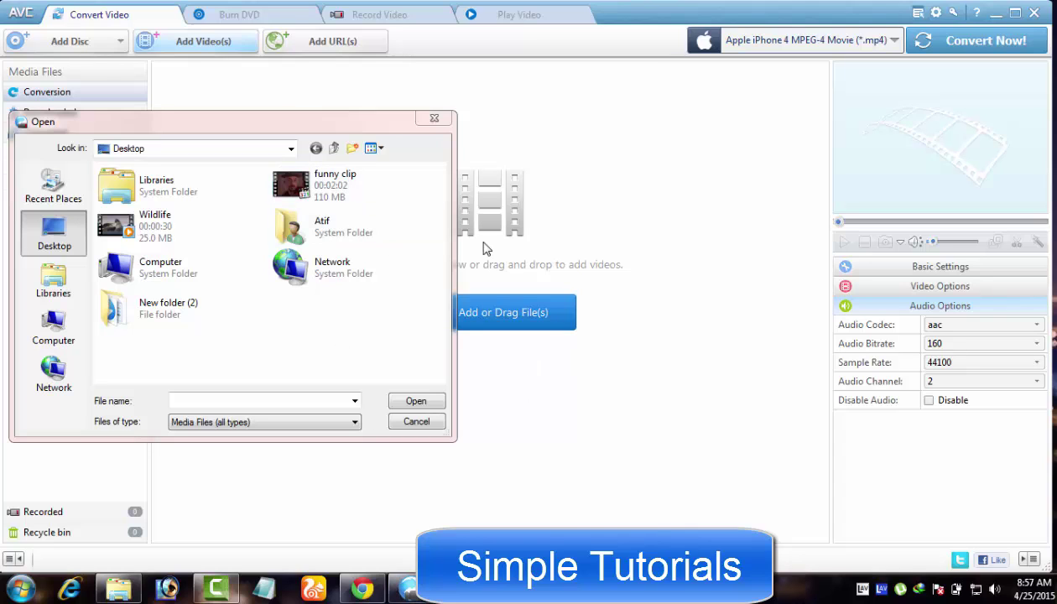
# Add funny clip and trim it to run from 00:00:06 to 00:00:48.14
pyautogui.doubleClick(339, 191)
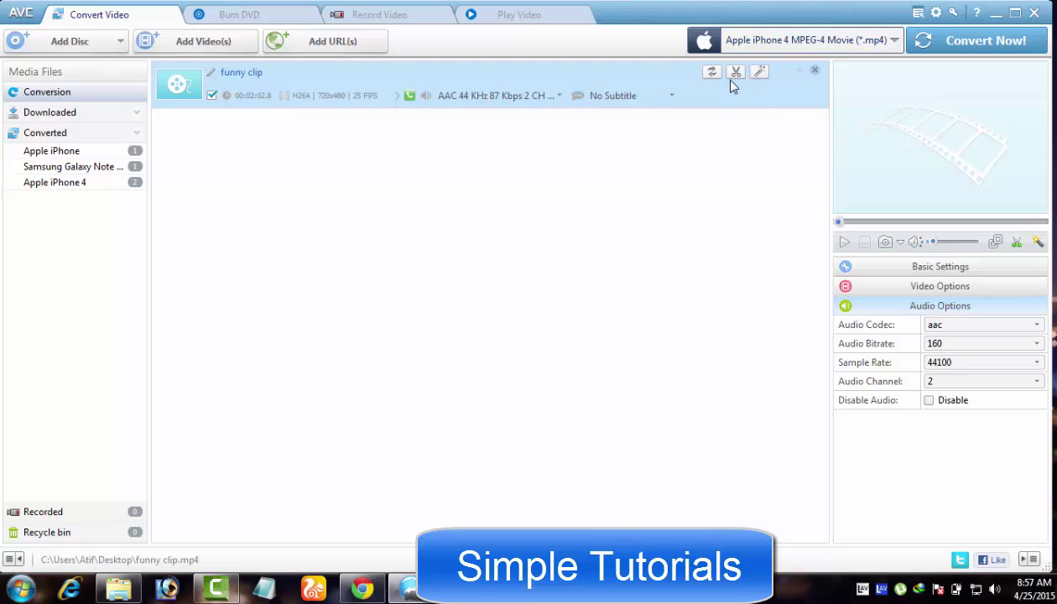
pyautogui.click(735, 75)
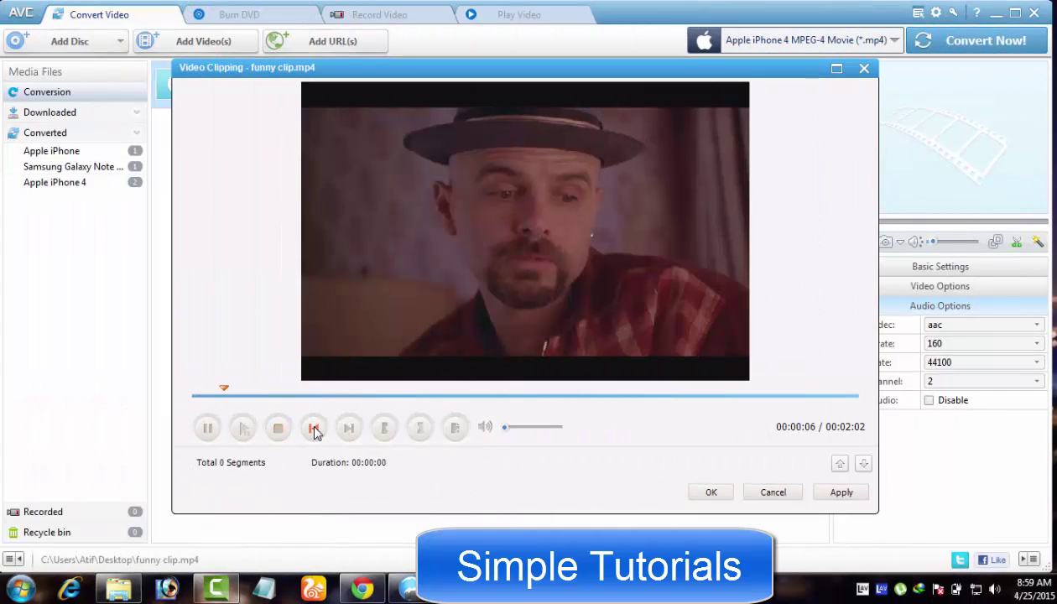
pyautogui.click(385, 428)
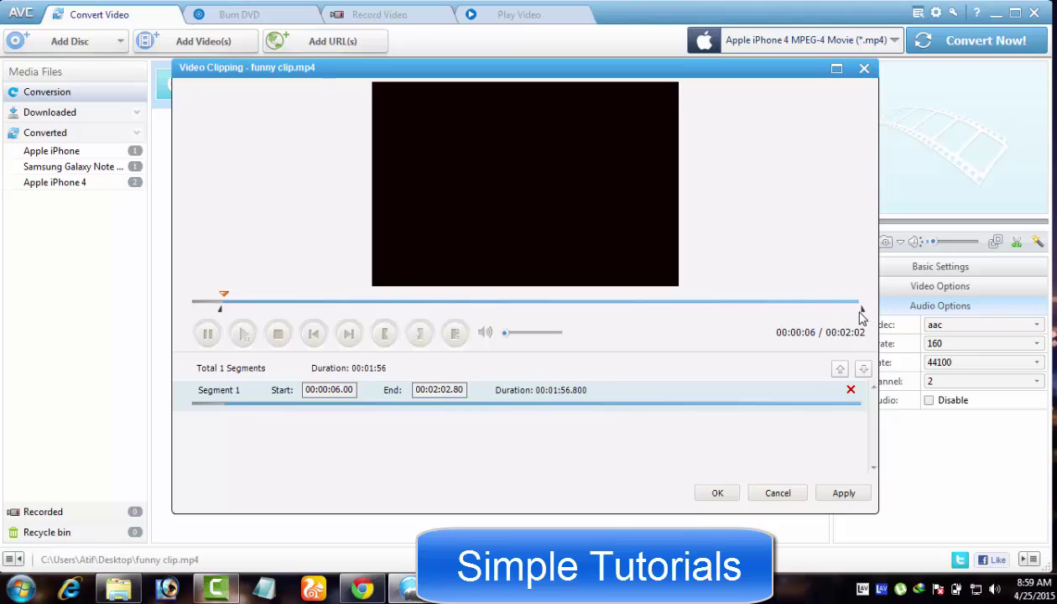
pyautogui.moveTo(470, 313); pyautogui.dragTo(459, 310)
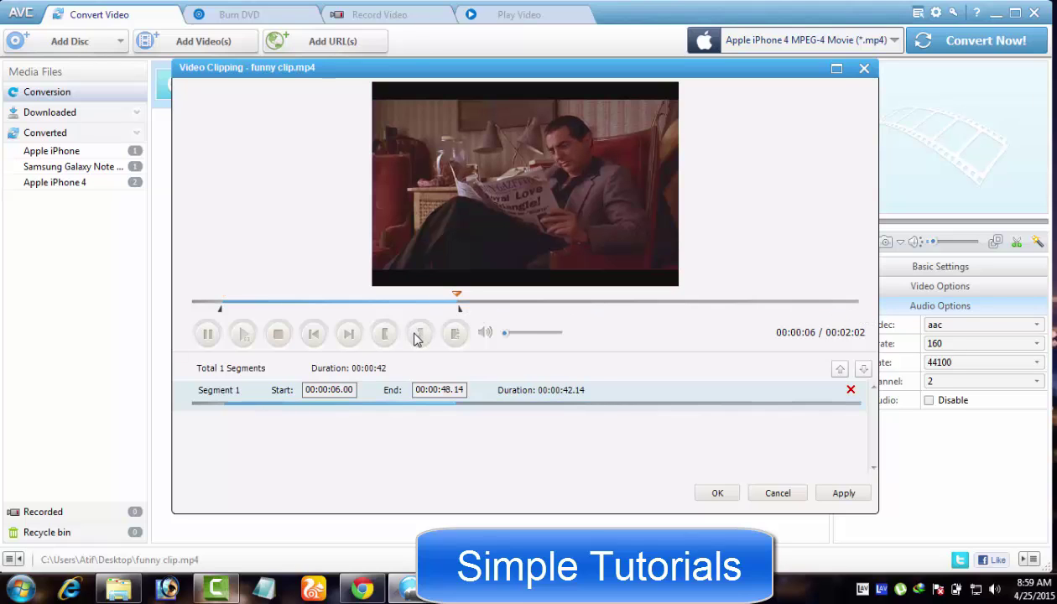
pyautogui.click(717, 493)
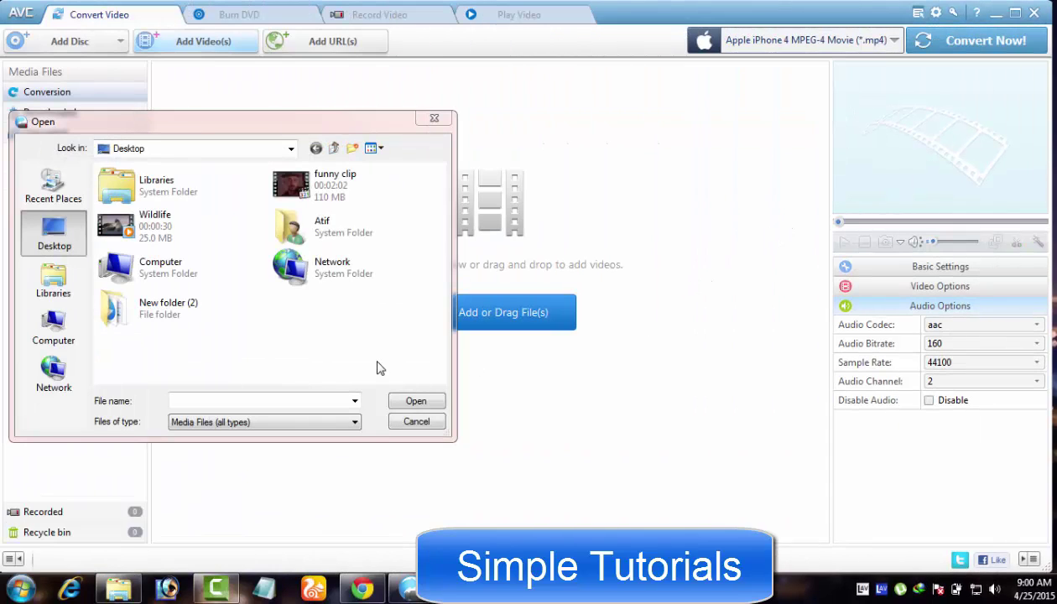
# Add funny clip back to the empty list and open its Video Cropping and Effect window
pyautogui.doubleClick(336, 187)
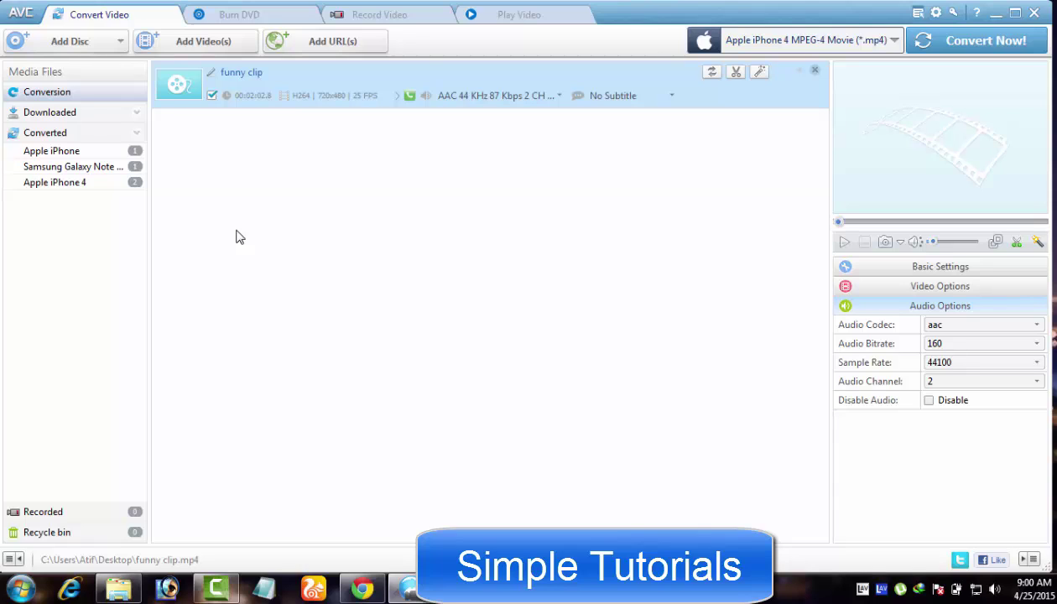
pyautogui.click(739, 73)
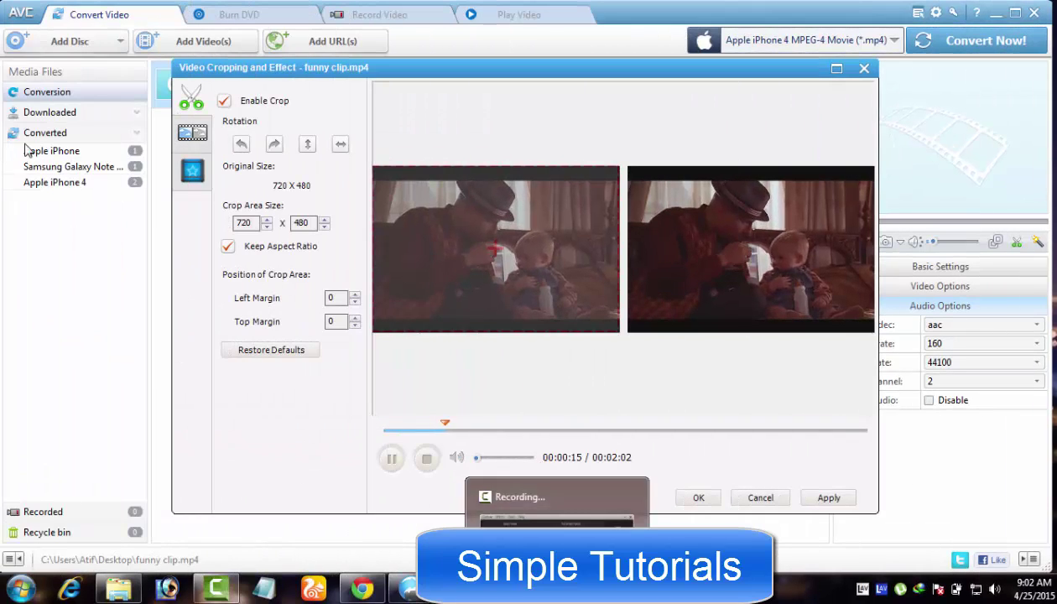
# Try flipping the picture upside down and rotating it in 90-degree turns
pyautogui.click(307, 144)
pyautogui.click(273, 146)
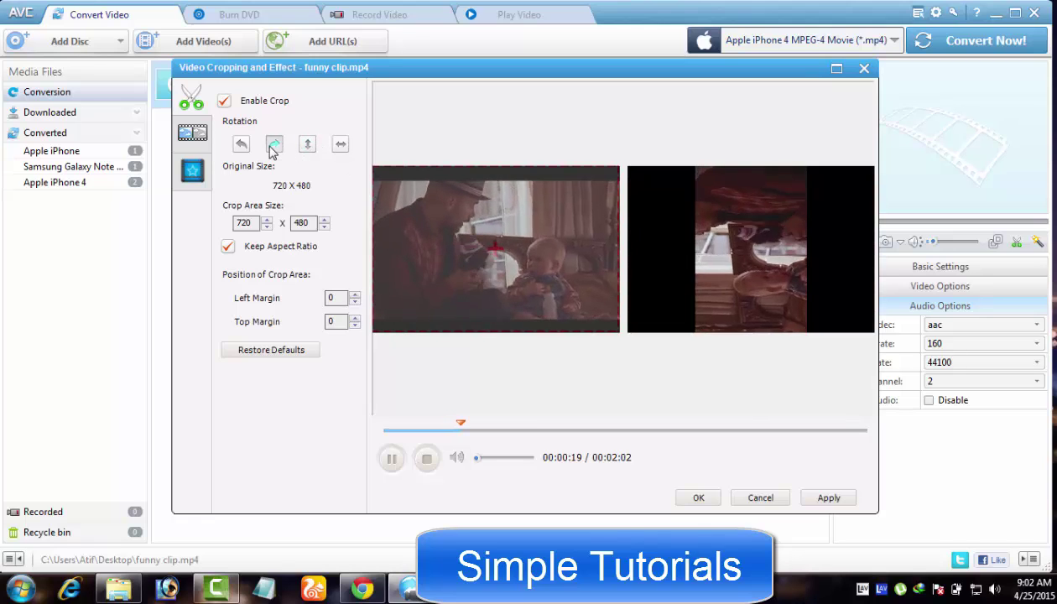
pyautogui.click(274, 145)
pyautogui.click(273, 146)
pyautogui.click(273, 145)
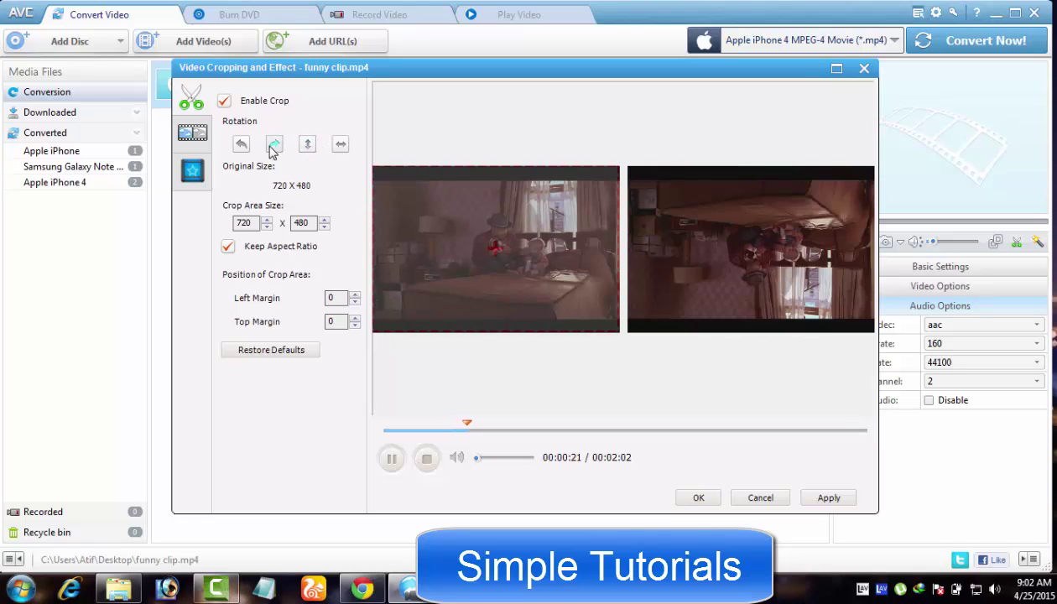
# Crop to 346 x 229 at left 103, top 84, with the picture flipped upright
pyautogui.click(266, 226)
pyautogui.moveTo(266, 226); pyautogui.dragTo(267, 226)
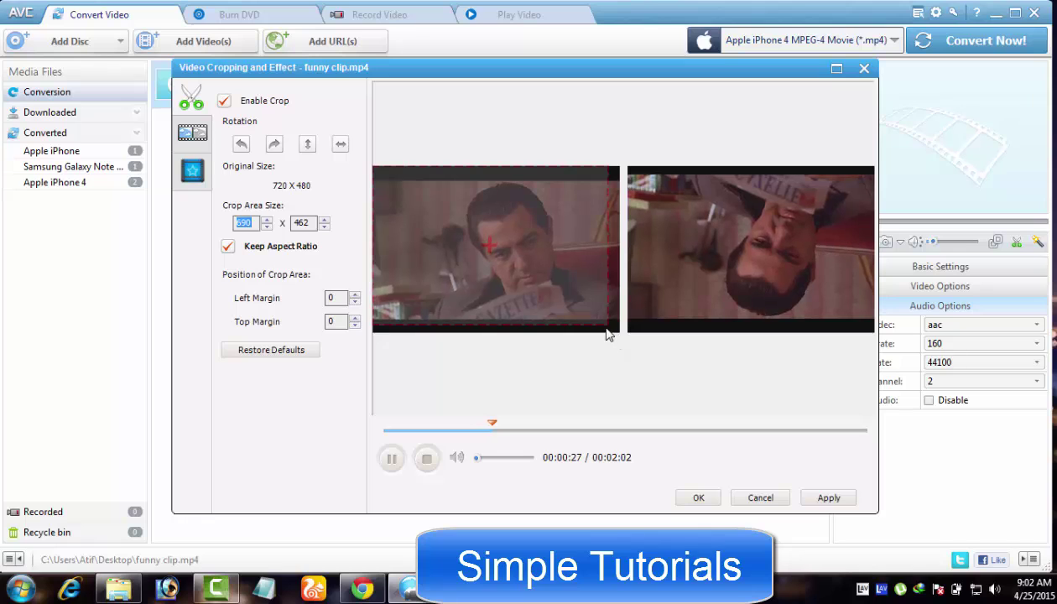
pyautogui.moveTo(603, 324); pyautogui.dragTo(577, 283)
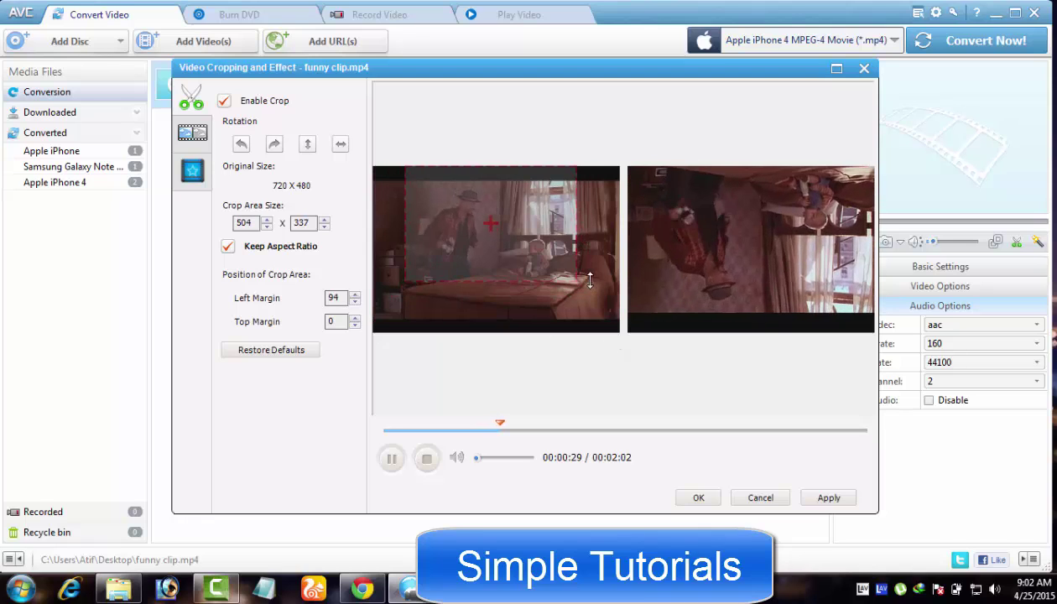
pyautogui.moveTo(503, 234); pyautogui.dragTo(506, 243)
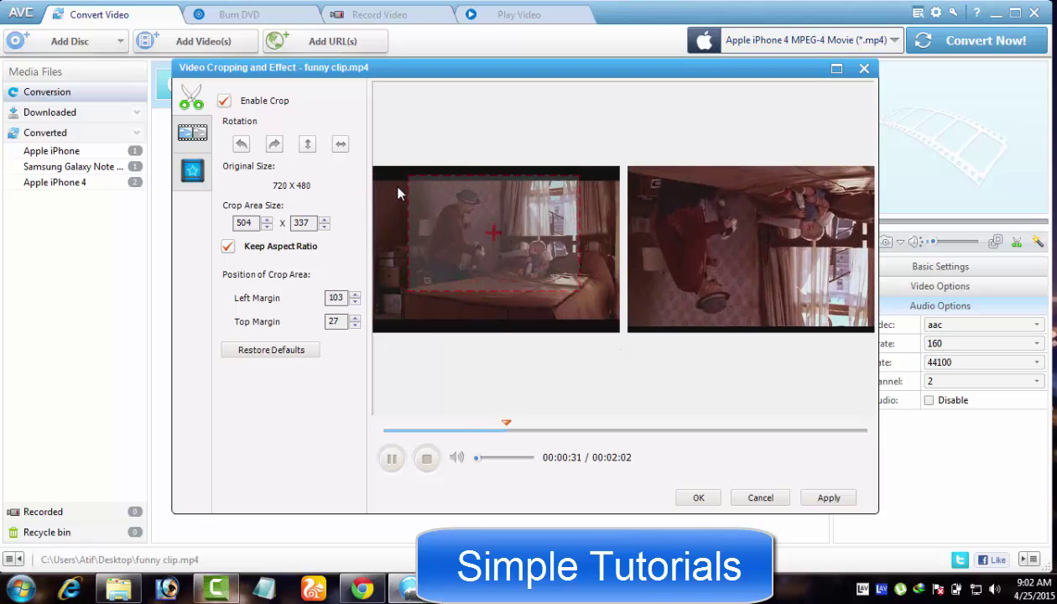
pyautogui.click(307, 144)
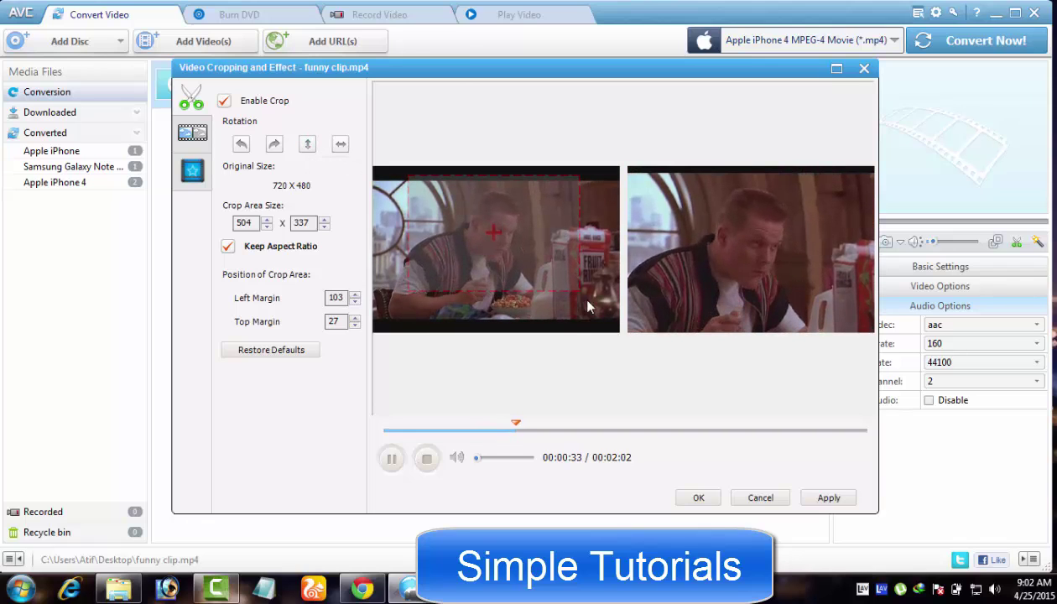
pyautogui.moveTo(577, 291); pyautogui.dragTo(566, 271)
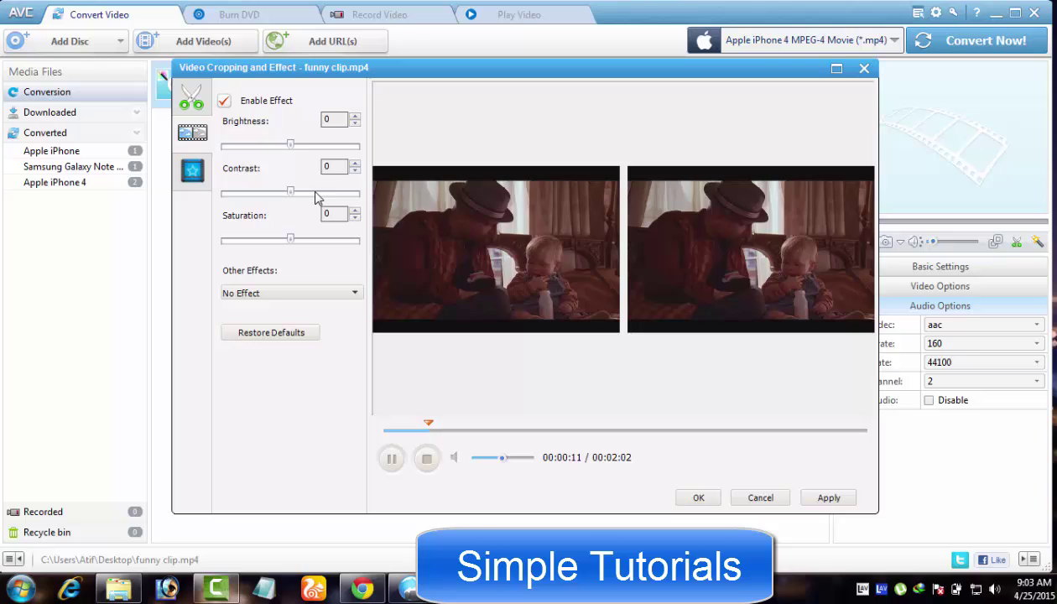
# Try the Pixel, Squareblur and Nervous effects from Other Effects
pyautogui.click(298, 292)
pyautogui.click(304, 379)
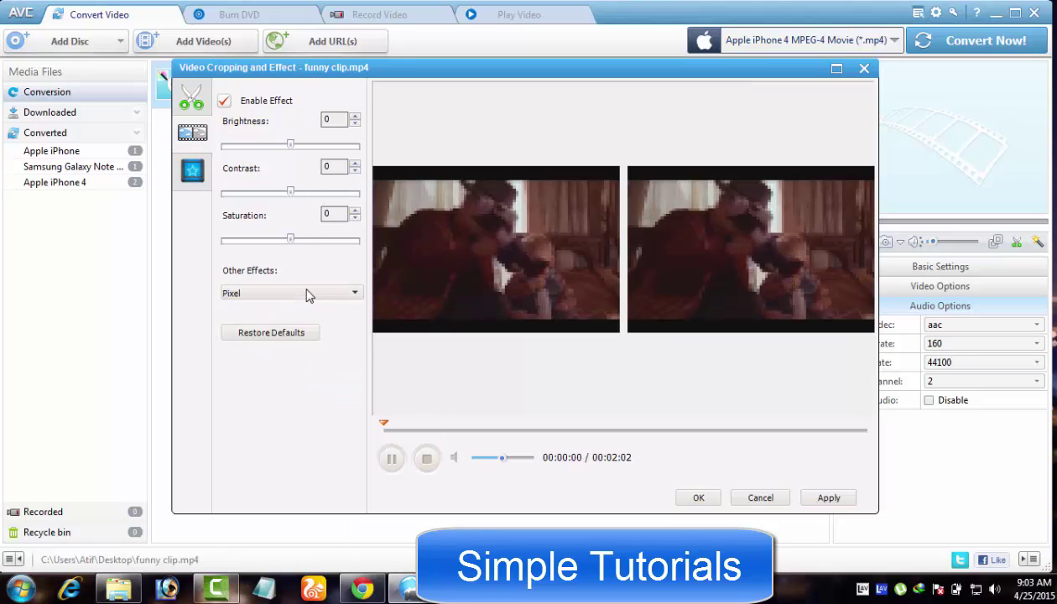
pyautogui.click(314, 293)
pyautogui.click(295, 461)
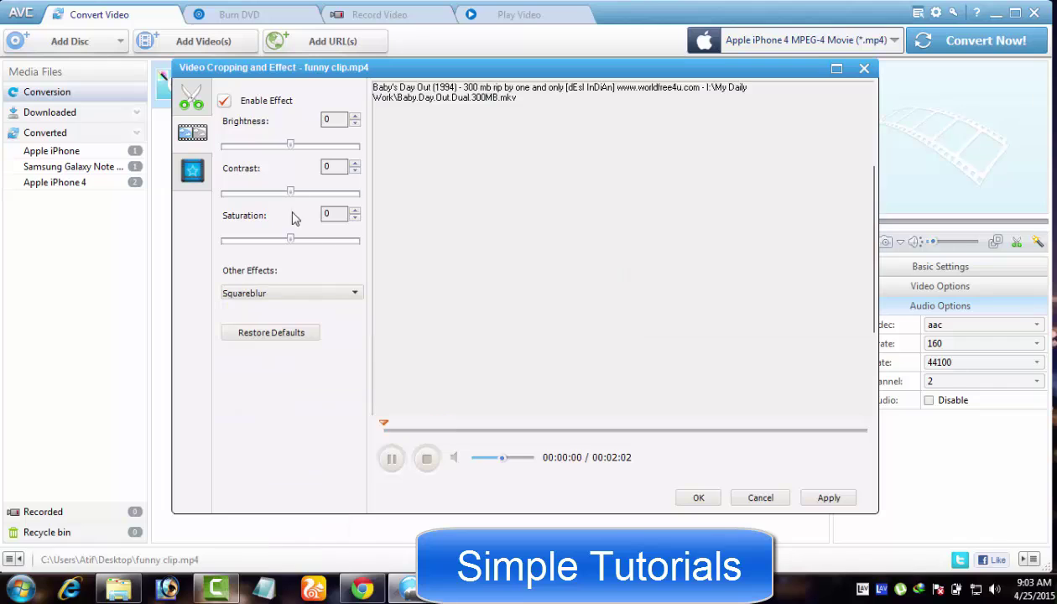
pyautogui.moveTo(290, 191)
pyautogui.mouseDown()
pyautogui.moveTo(331, 194)
pyautogui.moveTo(290, 193)
pyautogui.mouseUp()
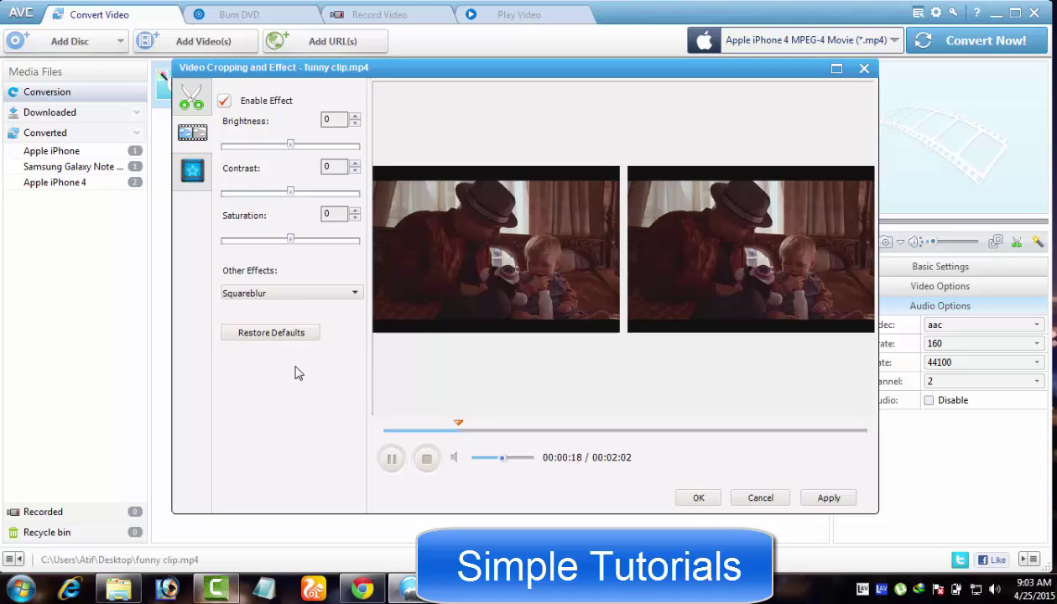
pyautogui.click(304, 293)
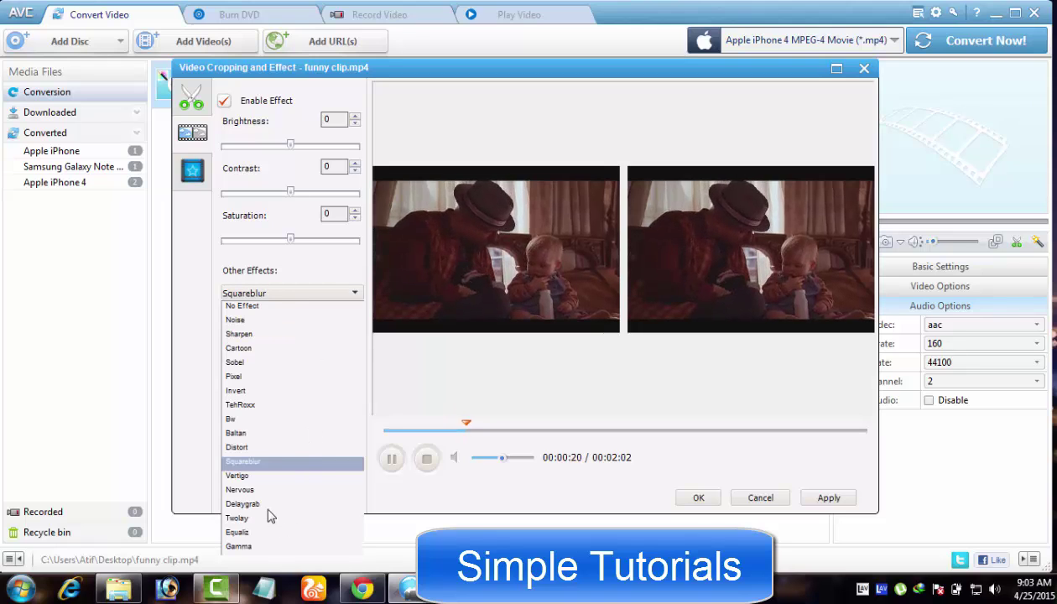
pyautogui.click(251, 490)
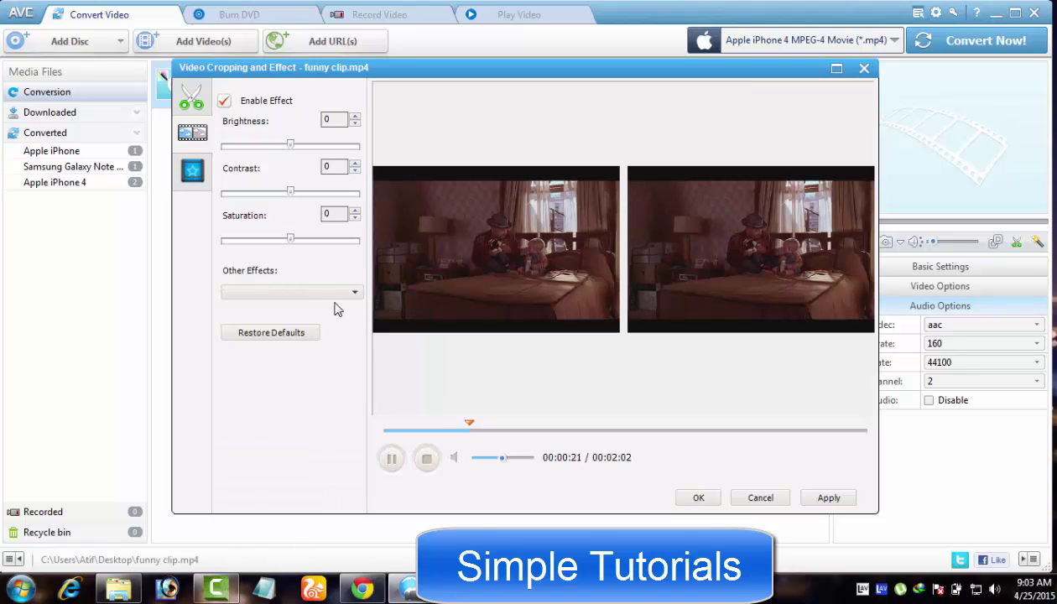
# Apply the Vertigo effect and raise brightness to 28 and contrast to 25
pyautogui.click(325, 293)
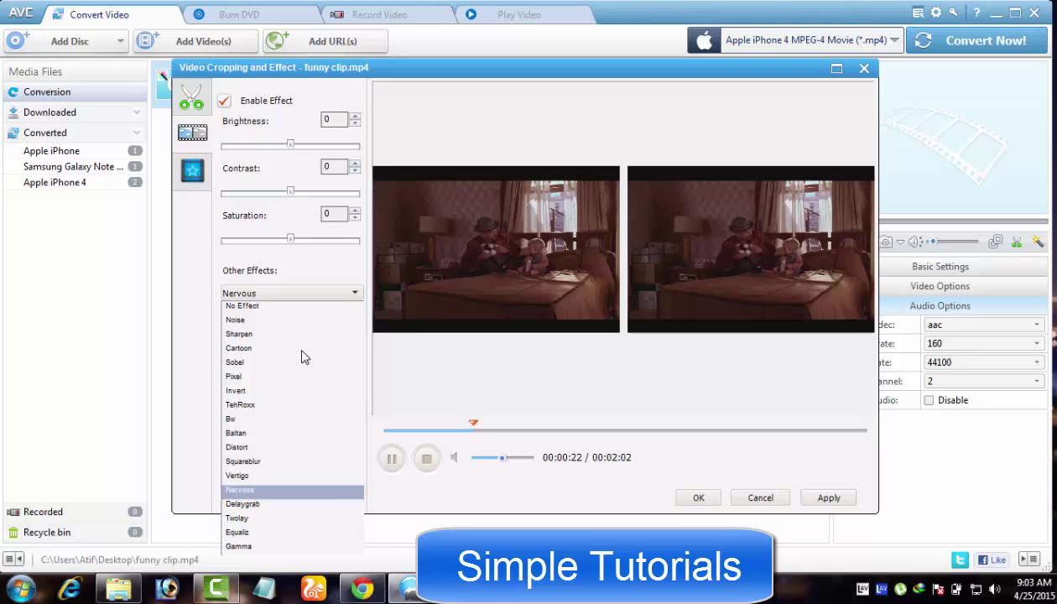
pyautogui.click(242, 474)
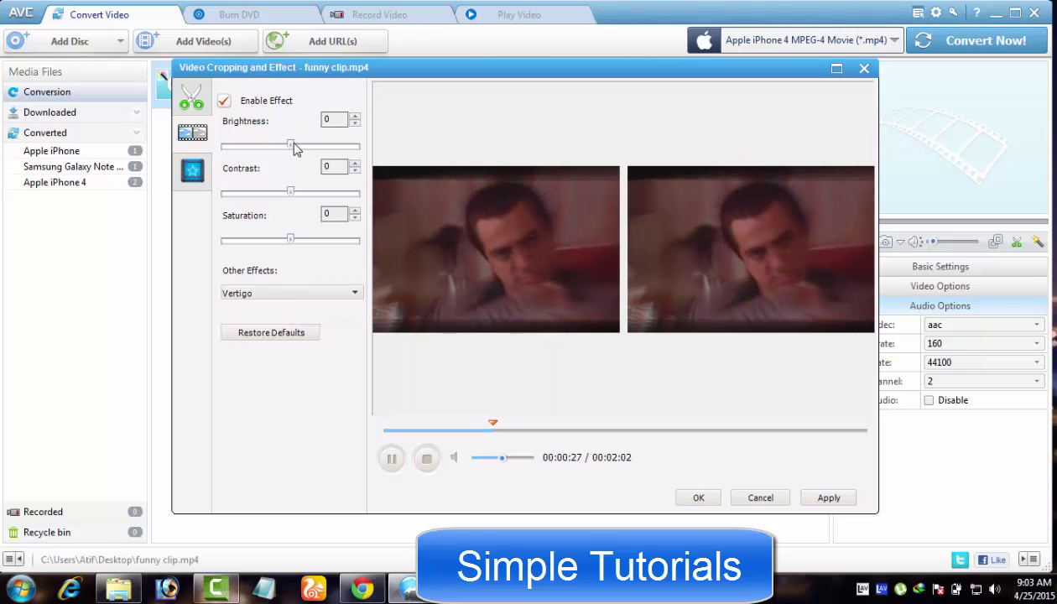
pyautogui.moveTo(291, 146)
pyautogui.mouseDown()
pyautogui.moveTo(315, 150)
pyautogui.moveTo(278, 146)
pyautogui.moveTo(361, 148)
pyautogui.moveTo(310, 147)
pyautogui.mouseUp()
pyautogui.moveTo(293, 195); pyautogui.dragTo(316, 193)
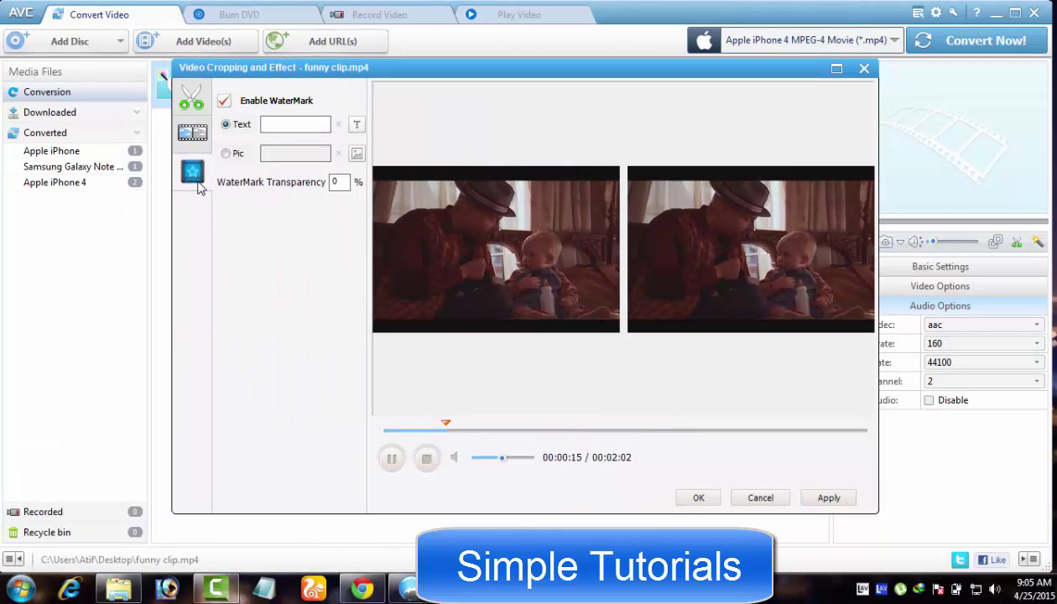
# Enable the watermark, paste 'Simple Tutorial' as its text, and confirm with OK
pyautogui.click(223, 102)
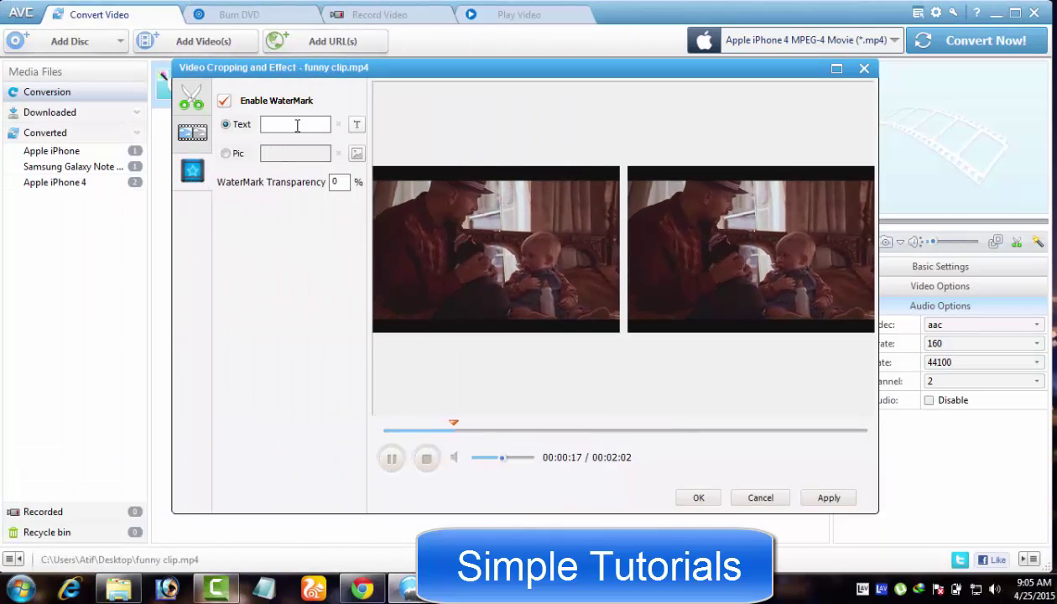
pyautogui.rightClick(296, 125)
pyautogui.click(332, 195)
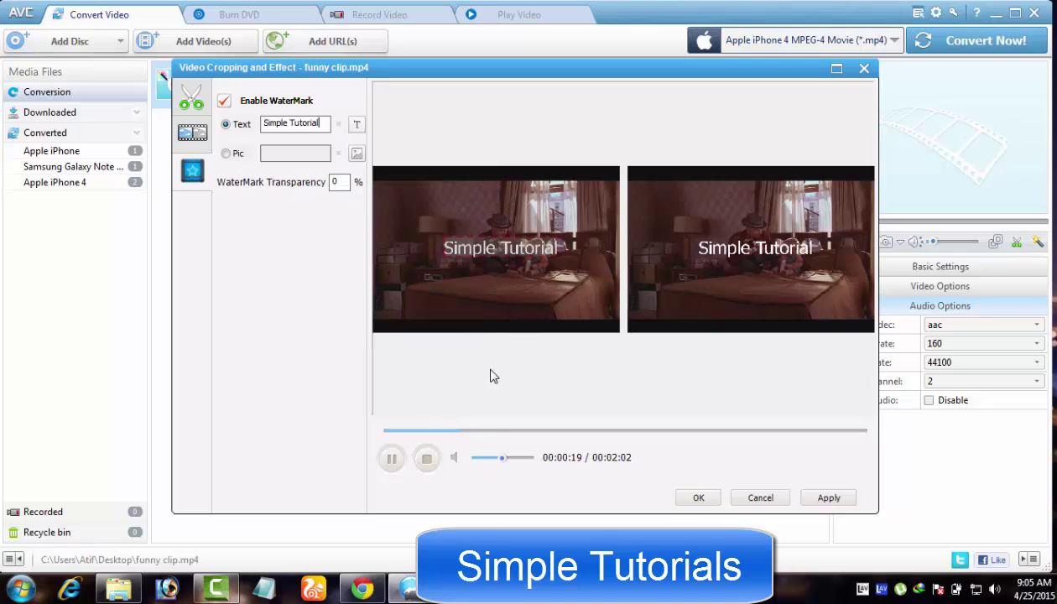
pyautogui.click(697, 497)
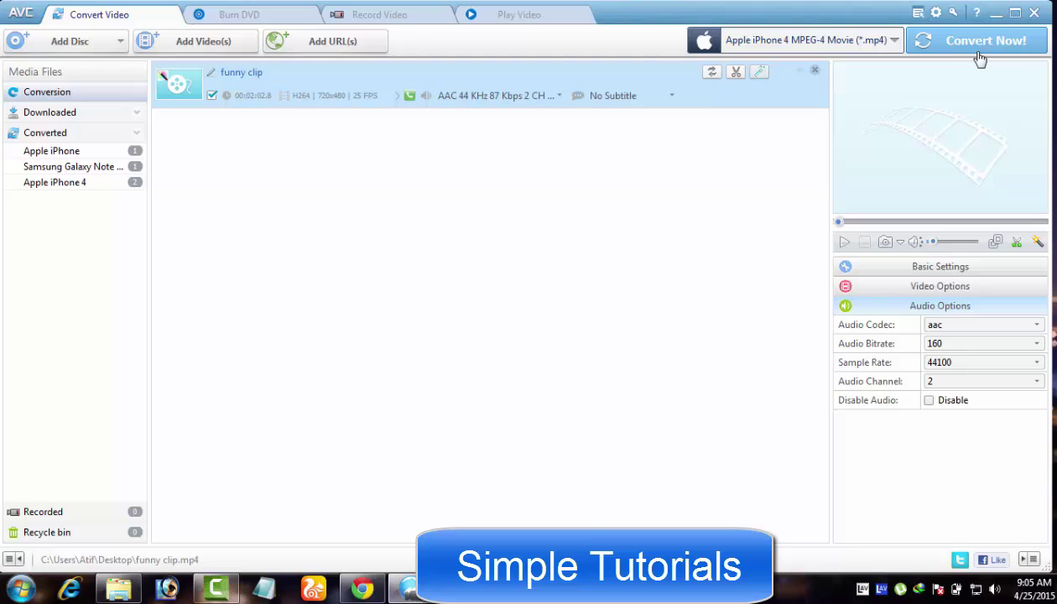
# Convert the edited funny clip to iPhone 4 MP4 and bring back the iPhone 4 folder
pyautogui.click(934, 47)
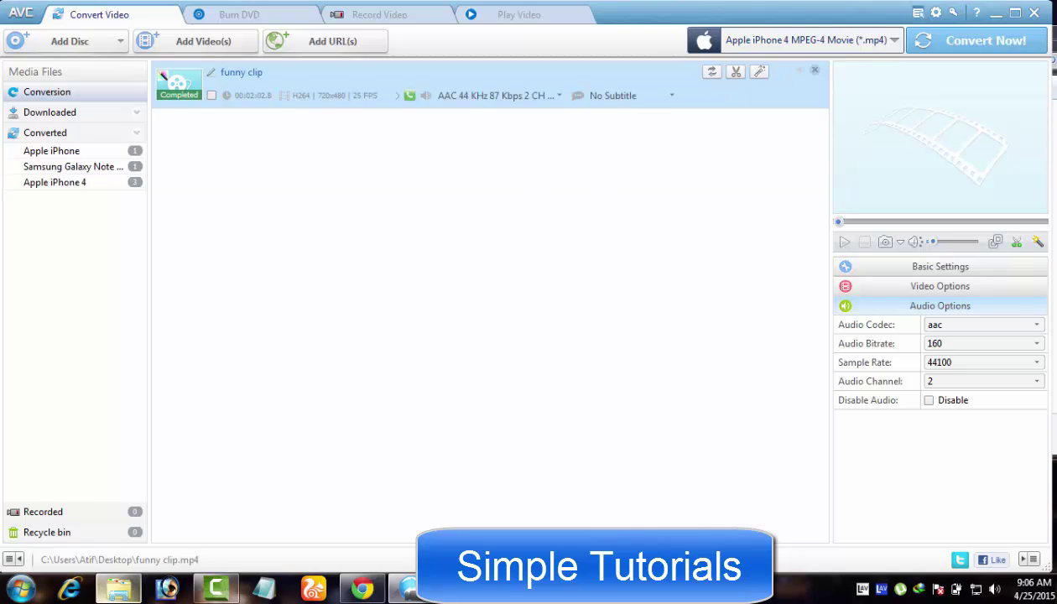
pyautogui.click(116, 589)
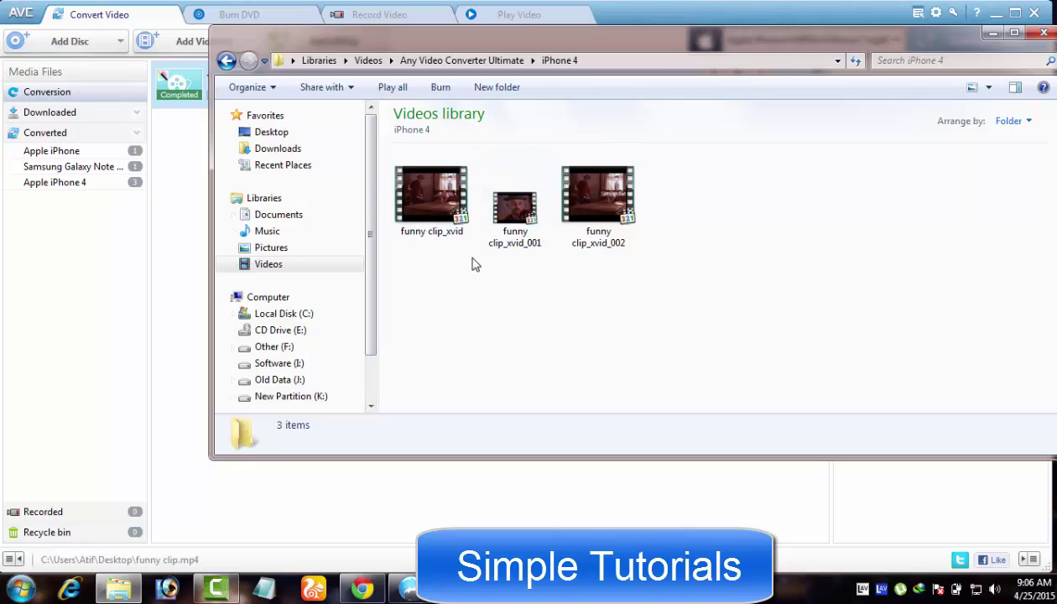
# Open funny clip_xvid_002 from the iPhone 4 folder in MPC-HC
pyautogui.click(441, 232)
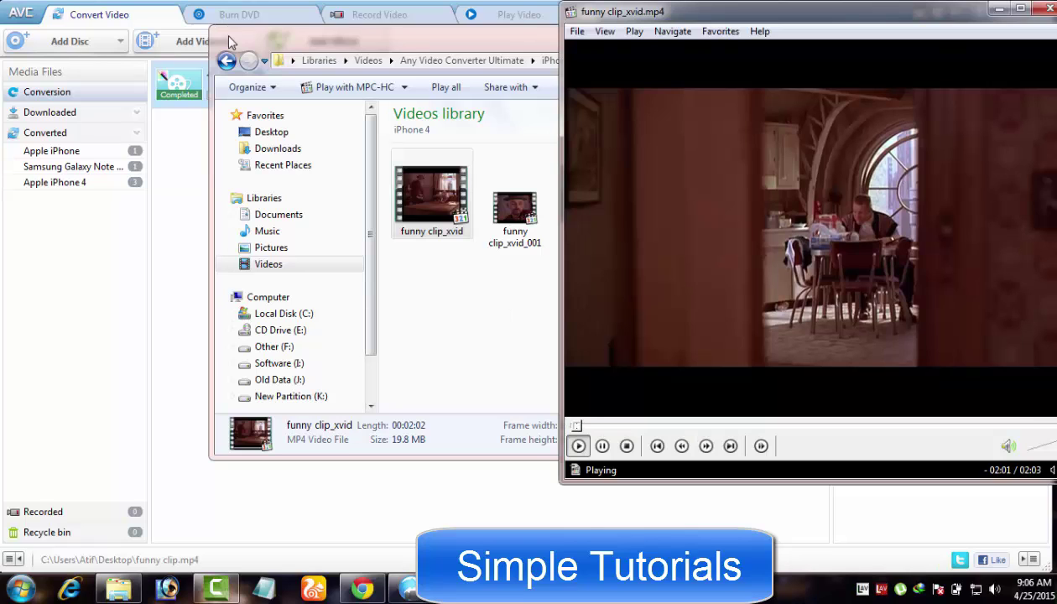
pyautogui.click(516, 290)
pyautogui.press('BackSpace')
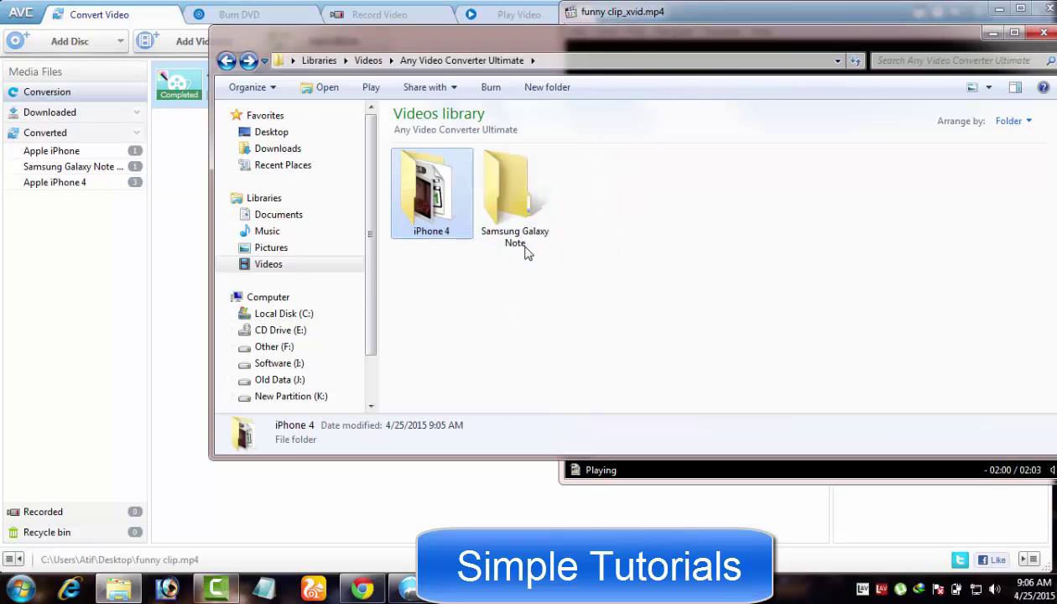
pyautogui.doubleClick(427, 222)
pyautogui.click(494, 207)
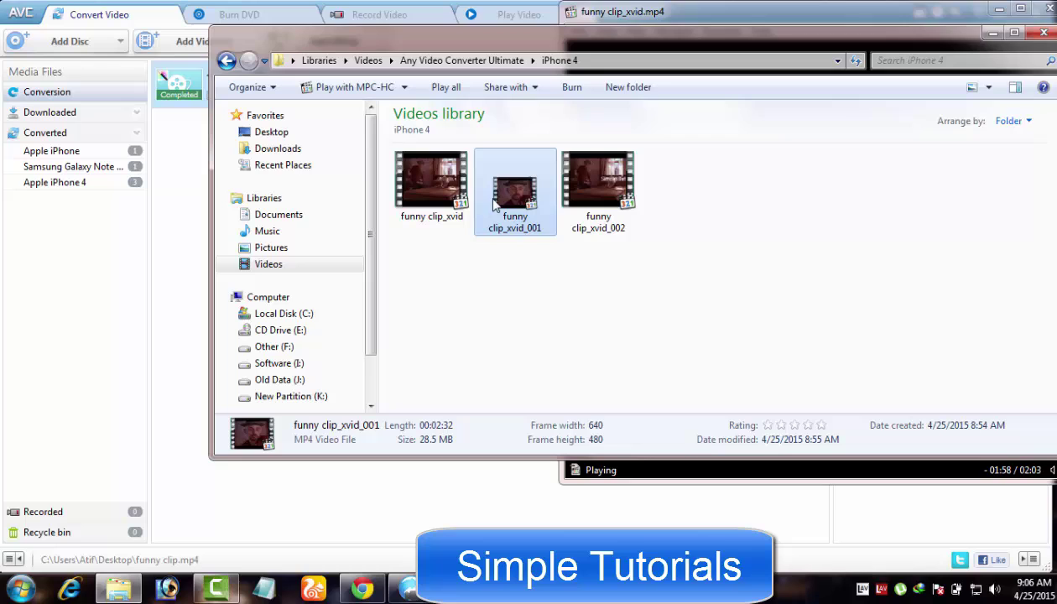
pyautogui.doubleClick(589, 234)
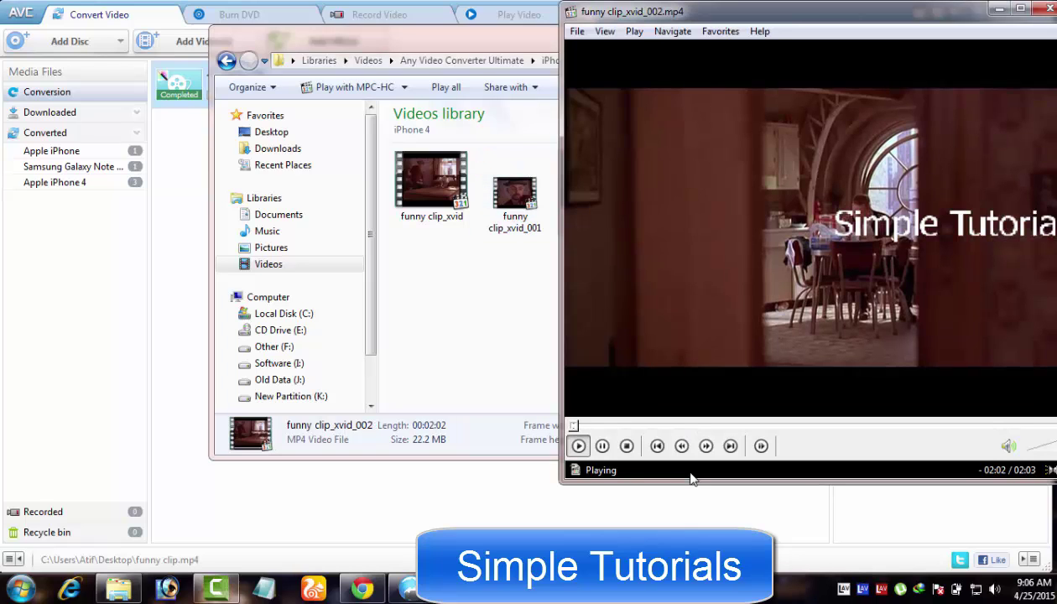
# Move the player window, mute playback and skip ahead to about one minute
pyautogui.moveTo(691, 478); pyautogui.dragTo(590, 452)
pyautogui.click(907, 445)
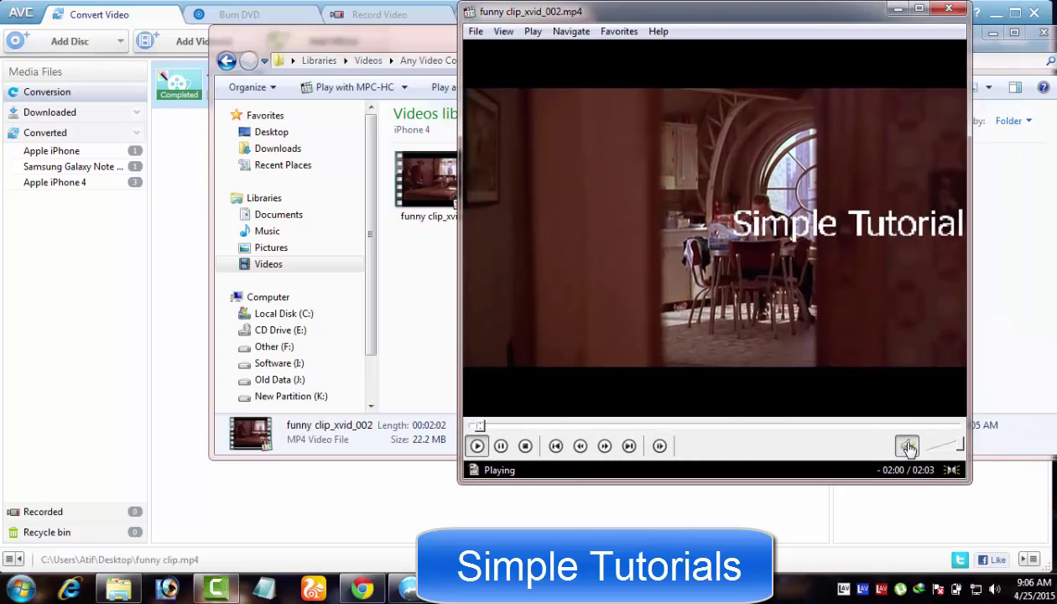
pyautogui.moveTo(629, 426); pyautogui.dragTo(728, 430)
pyautogui.click(728, 430)
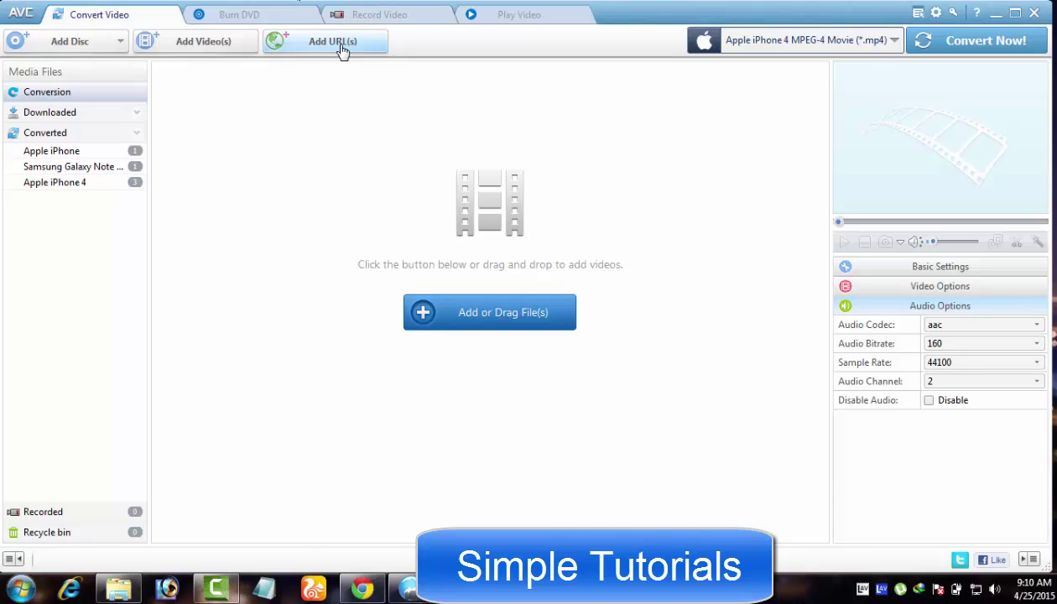
# Return to Any Video Converter's empty conversion list, keeping the iPhone 4 MPEG-4 profile
pyautogui.moveTo(366, 591)
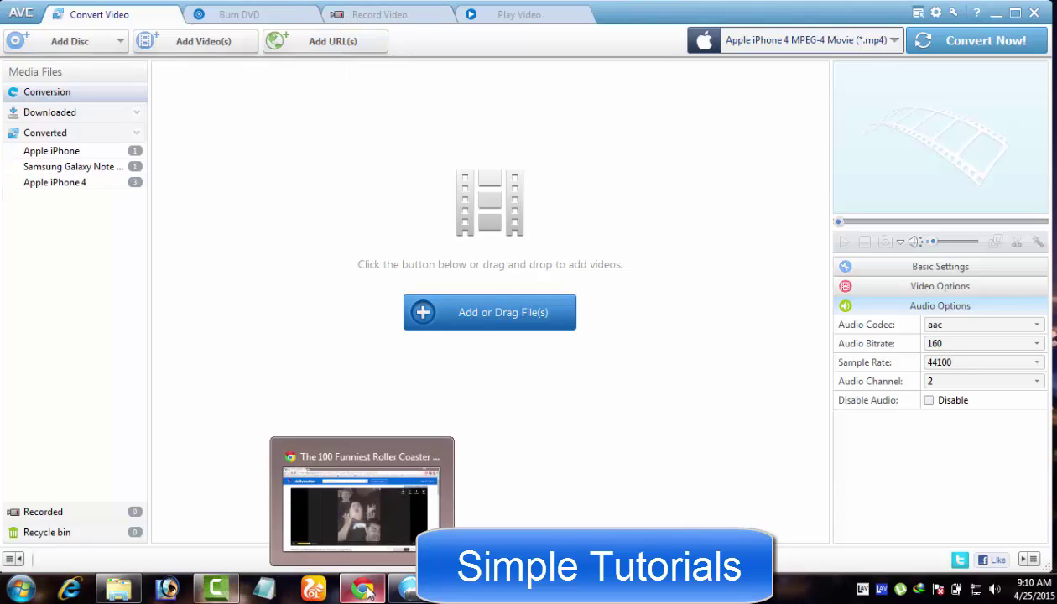